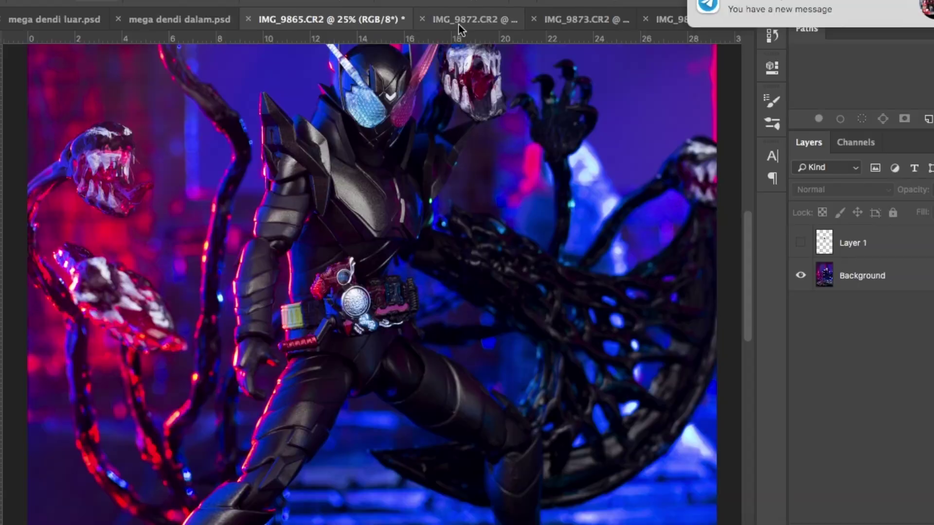
# Copy the cut-out Venom mouth layer from IMG_9872.CR2 into IMG_9865.CR2
pyautogui.click(459, 21)
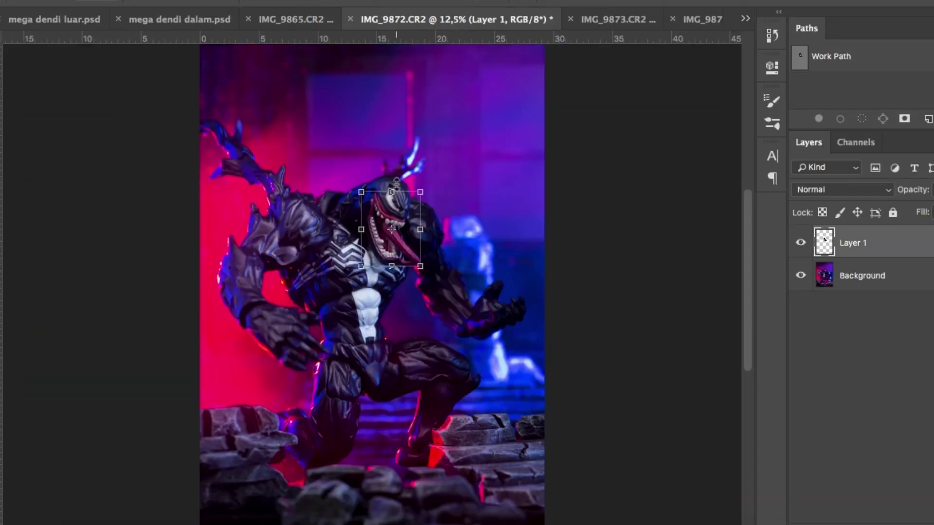
pyautogui.moveTo(389, 252); pyautogui.dragTo(458, 231)
pyautogui.moveTo(828, 242); pyautogui.dragTo(381, 125)
# Scale down, rotate and reposition the Venom mouth so it sits beneath the helmet's visor
pyautogui.press('super+plus')
pyautogui.press('super+plus')
pyautogui.press('super+plus')
pyautogui.scroll(8, 167, 94)
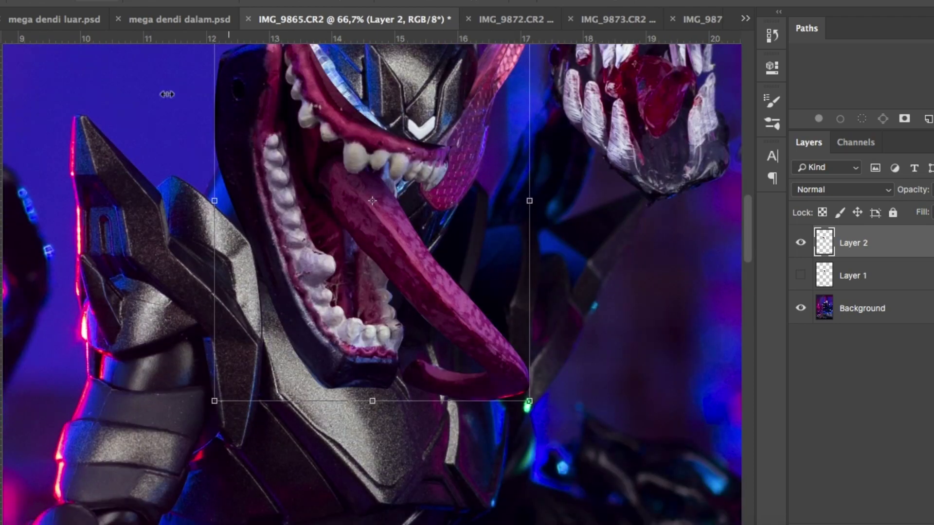
pyautogui.scroll(3, 329, 174)
pyautogui.moveTo(530, 126); pyautogui.dragTo(428, 260)
pyautogui.moveTo(463, 359); pyautogui.dragTo(452, 331)
pyautogui.moveTo(343, 396); pyautogui.dragTo(448, 414)
pyautogui.moveTo(519, 362); pyautogui.dragTo(538, 392)
pyautogui.scroll(-5, 537, 392)
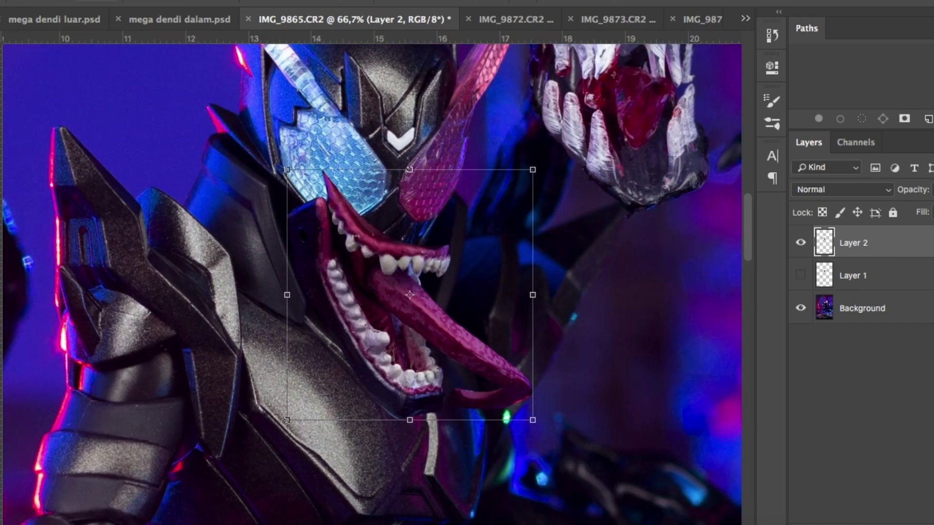
# Warp the Venom mouth so its jaw hinge and upper lip follow the lower edge of the helmet
pyautogui.click(131, 1)
pyautogui.moveTo(278, 306)
pyautogui.click(408, 409)
pyautogui.moveTo(311, 201); pyautogui.dragTo(287, 203)
pyautogui.moveTo(401, 263)
pyautogui.mouseDown()
pyautogui.moveTo(401, 241)
pyautogui.moveTo(399, 257)
pyautogui.mouseUp()
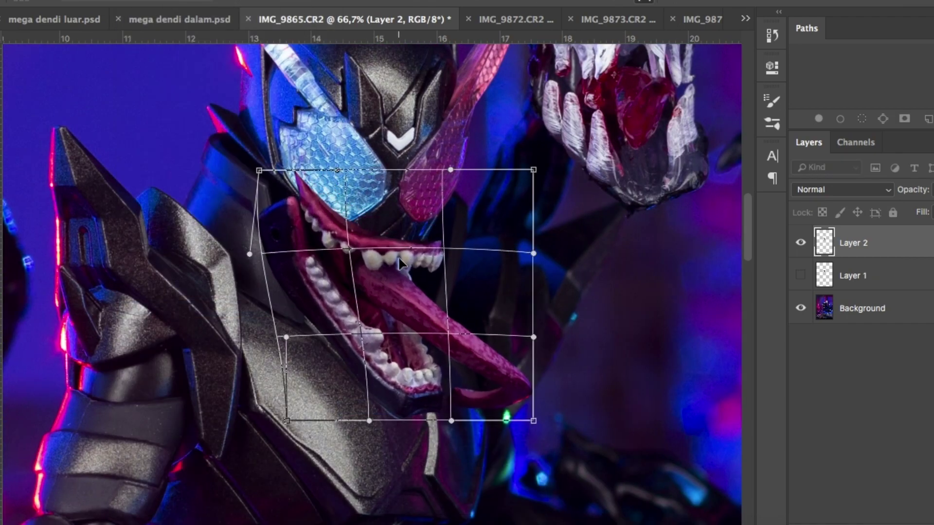
pyautogui.moveTo(409, 174); pyautogui.dragTo(387, 197)
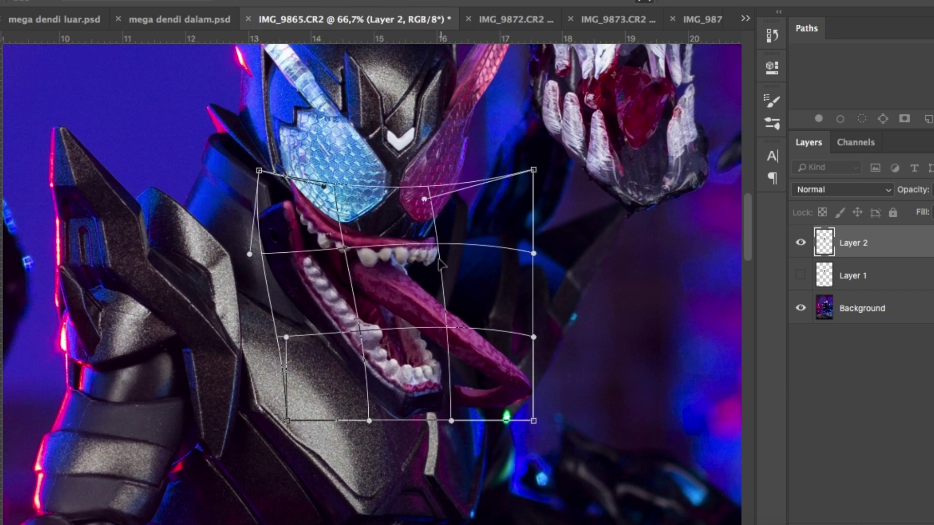
pyautogui.press('Return')
# Reduce the height of the Venom mouth and reposition it under the helmet
pyautogui.press('super+t')
pyautogui.moveTo(396, 419); pyautogui.dragTo(400, 371)
pyautogui.moveTo(387, 327); pyautogui.dragTo(398, 330)
pyautogui.press('super+minus')
pyautogui.press('super+minus')
pyautogui.press('super+minus')
pyautogui.press('super+minus')
pyautogui.press('super+minus')
pyautogui.press('super+minus')
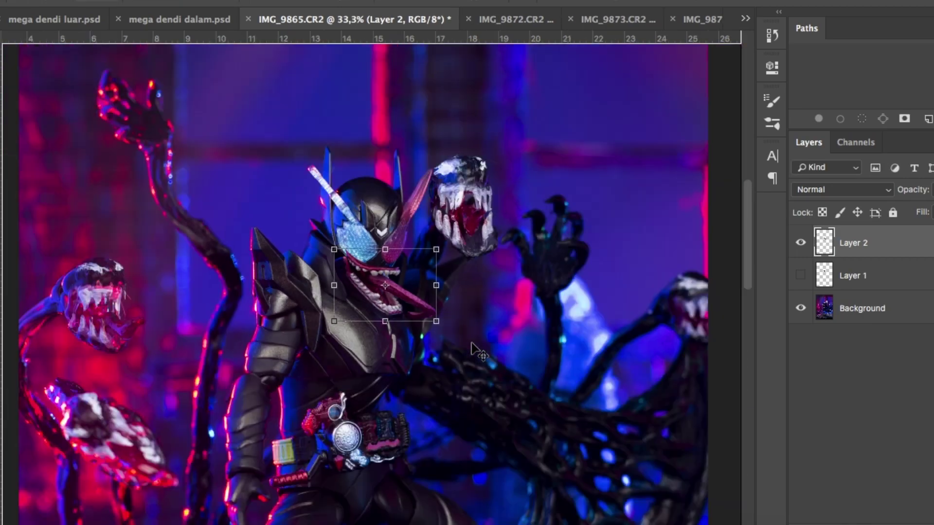
pyautogui.press('Return')
# Nudge the Venom mouth slightly toward the pink lens and up against the helmet's chin
pyautogui.press('super+plus')
pyautogui.press('super+plus')
pyautogui.press('super+plus')
pyautogui.press('super+plus')
pyautogui.press('super+plus')
pyautogui.press('super+plus')
pyautogui.press('super+t')
pyautogui.moveTo(499, 348); pyautogui.dragTo(472, 351)
pyautogui.moveTo(436, 342); pyautogui.dragTo(446, 345)
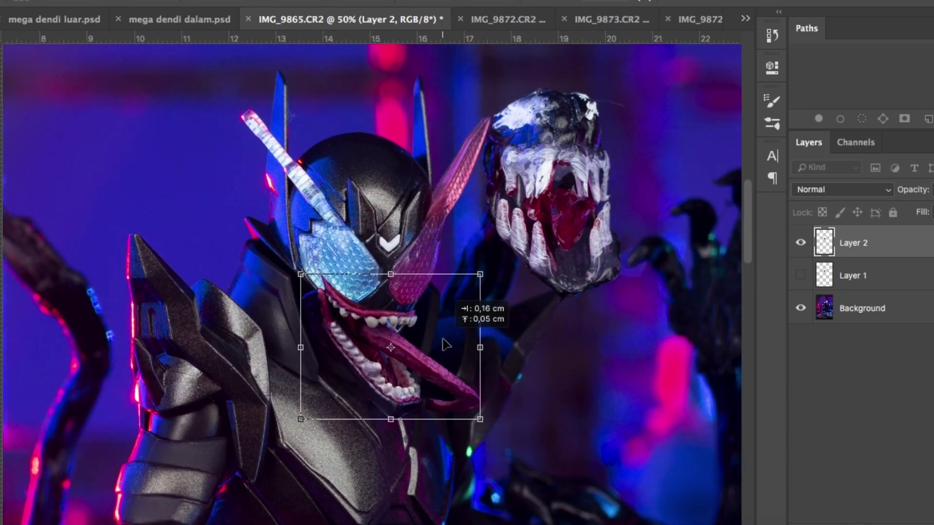
pyautogui.scroll(-3, 446, 345)
pyautogui.scroll(3, 445, 345)
pyautogui.press('super+plus')
pyautogui.scroll(5, 443, 344)
pyautogui.press('Return')
# Stretch the Venom mouth downward from its lower edge so it opens wider
pyautogui.press('e')
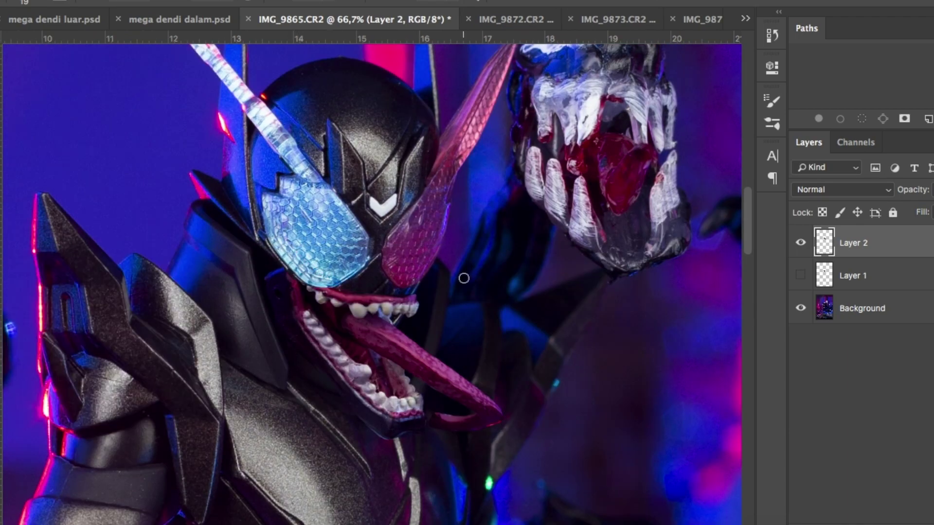
pyautogui.scroll(-4, 464, 278)
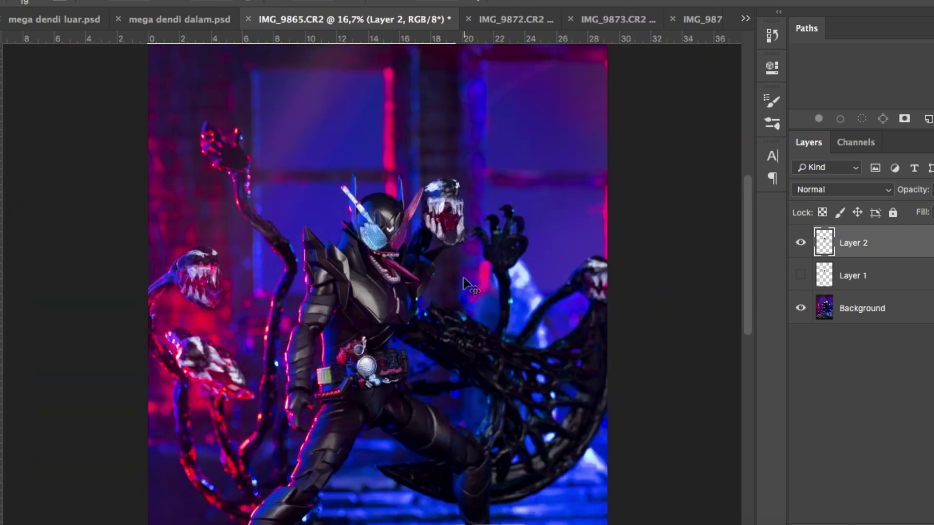
pyautogui.scroll(3, 463, 278)
pyautogui.scroll(1, 464, 278)
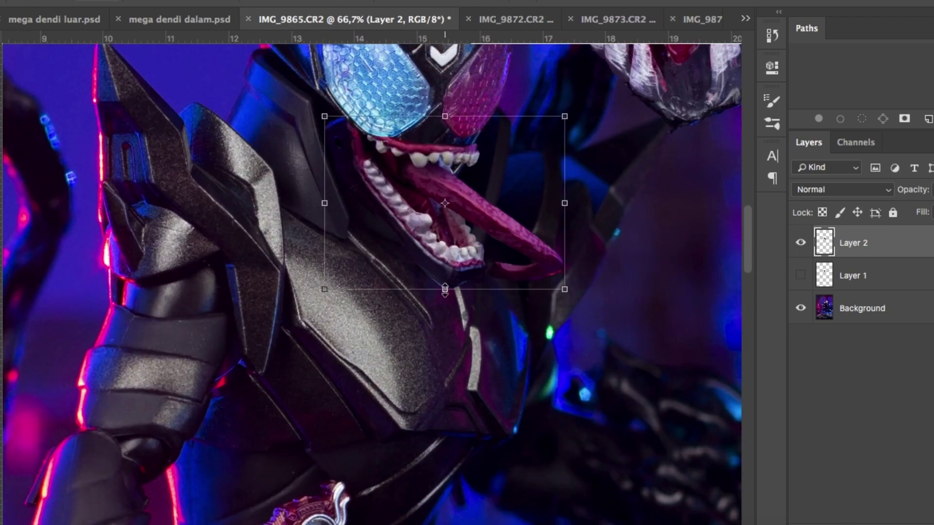
pyautogui.moveTo(445, 291); pyautogui.dragTo(445, 322)
pyautogui.click(426, 153)
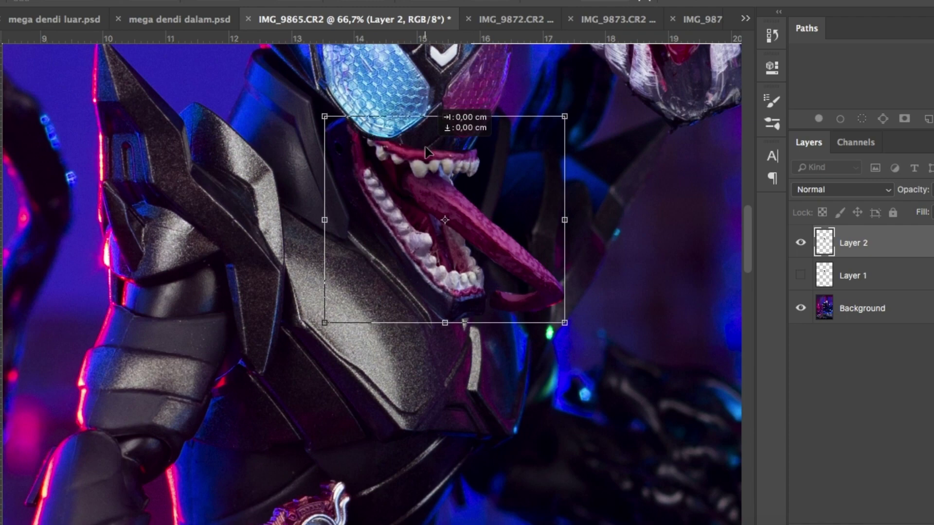
# Duplicate the Background layer
pyautogui.click(882, 307)
pyautogui.hotkey('ctrl', 'j')
pyautogui.scroll(3, 461, 217)
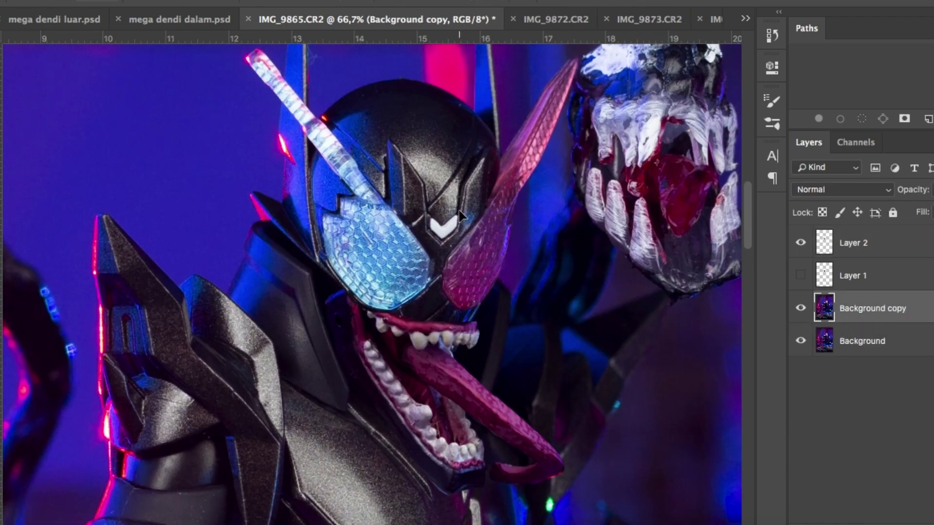
# Switch to Chrome and search Google Images for "eyes venom", limited to large images
pyautogui.press('super+Tab')
pyautogui.press('super+t')
pyautogui.write('eyes ')
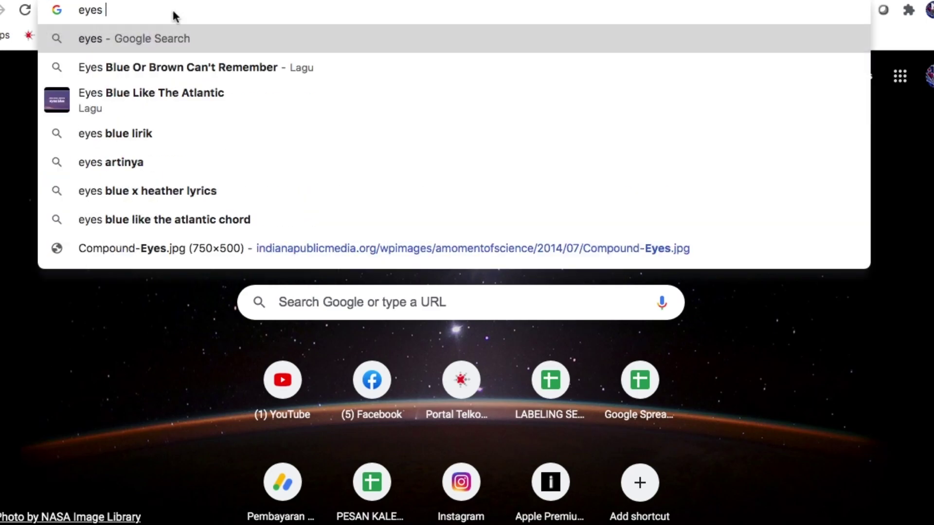
pyautogui.write('venom')
pyautogui.press('Return')
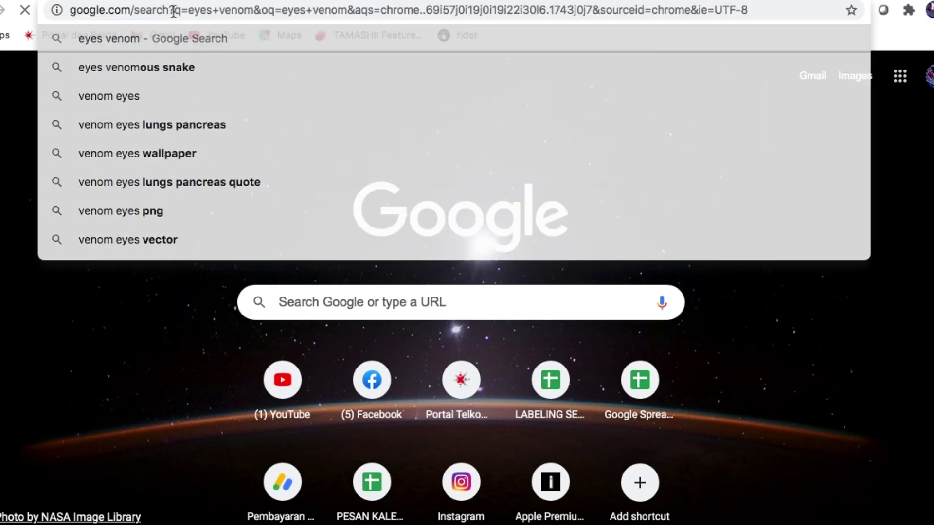
pyautogui.click(202, 113)
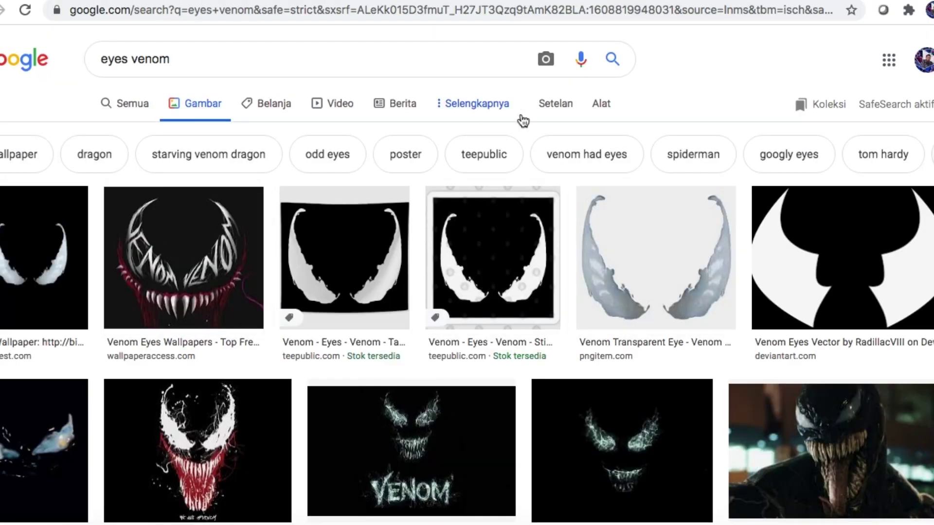
pyautogui.click(601, 104)
pyautogui.click(106, 133)
pyautogui.click(102, 185)
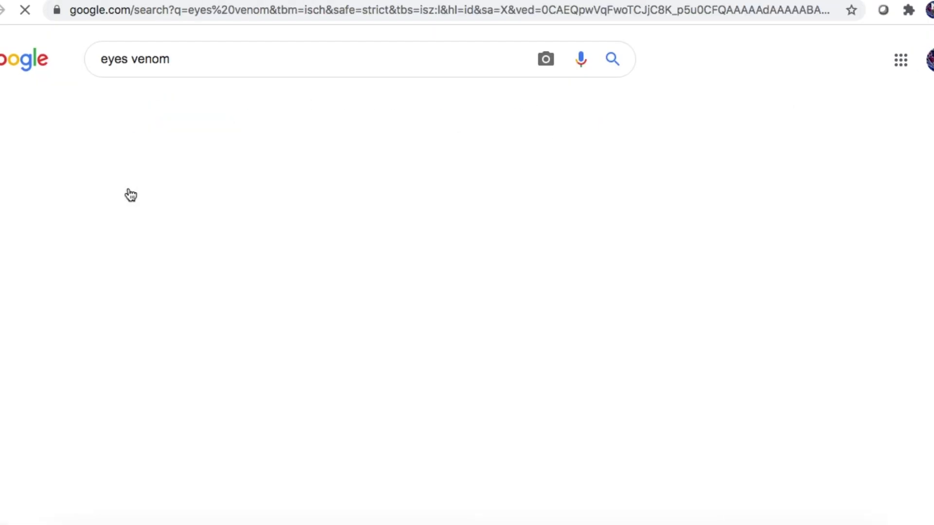
# Copy the full-size picture of white Venom eyes on black and paste it into IMG_9865.CR2 in Photoshop
pyautogui.click(44, 151)
pyautogui.rightClick(759, 291)
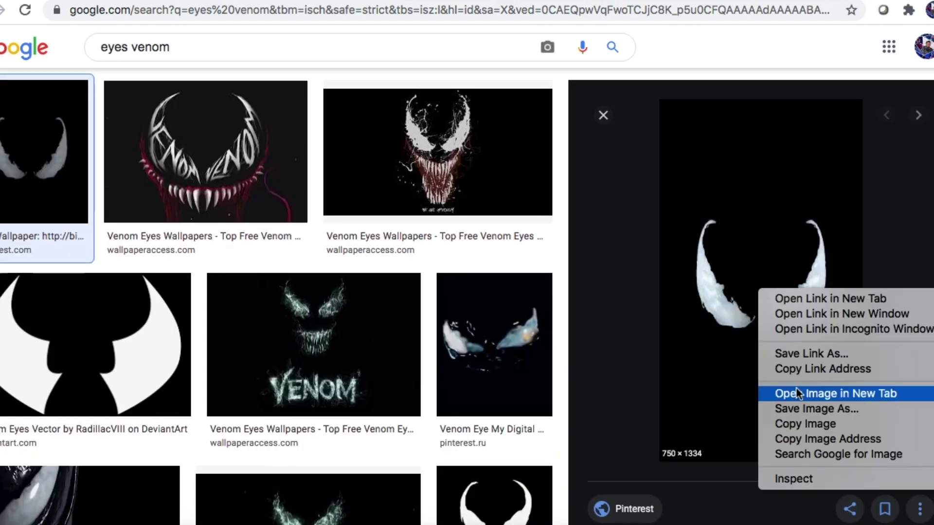
pyautogui.click(823, 397)
pyautogui.rightClick(404, 220)
pyautogui.click(454, 258)
pyautogui.click(623, 508)
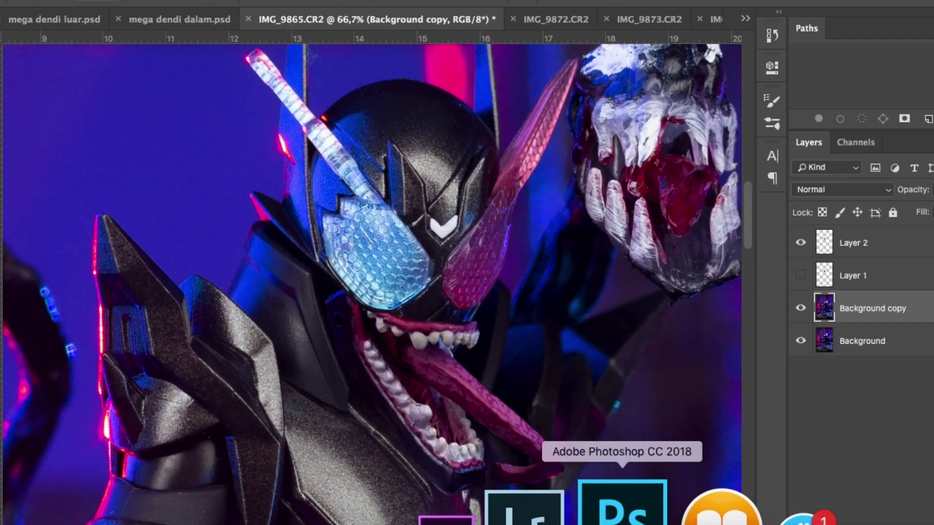
pyautogui.press('super+v')
# Delete the black background around the pasted Venom eyes and move them over the helmet's lenses
pyautogui.press('Return')
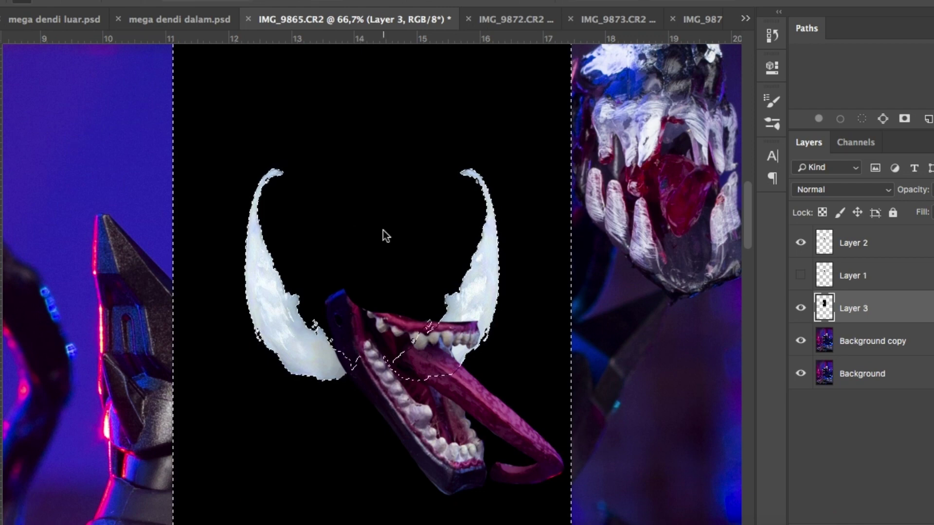
pyautogui.press('Delete')
pyautogui.press('super+d')
pyautogui.press('v')
pyautogui.moveTo(439, 328); pyautogui.dragTo(551, 190)
# Distort the Venom eyes to match the helmet's perspective, raising and narrowing the side over the pink lens
pyautogui.press('super+t')
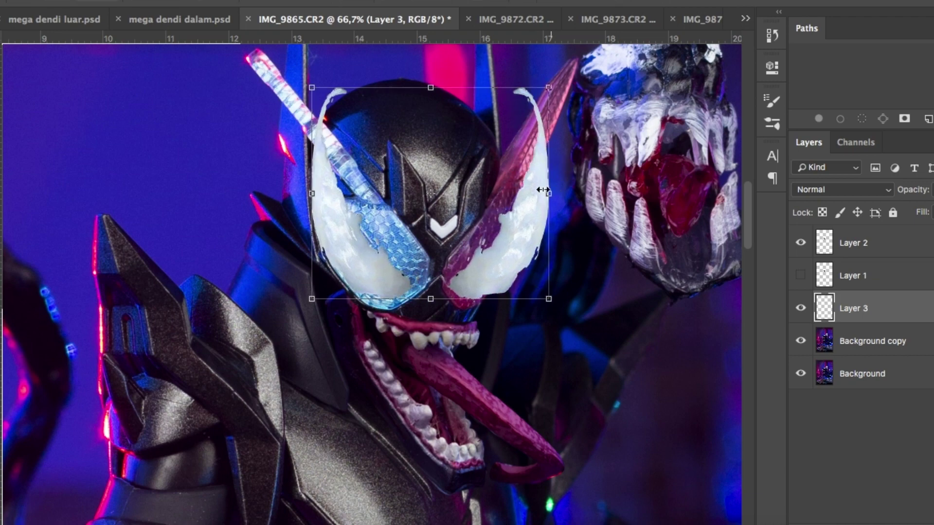
pyautogui.click(129, 1)
pyautogui.moveTo(267, 306)
pyautogui.click(374, 364)
pyautogui.moveTo(551, 90); pyautogui.dragTo(547, 70)
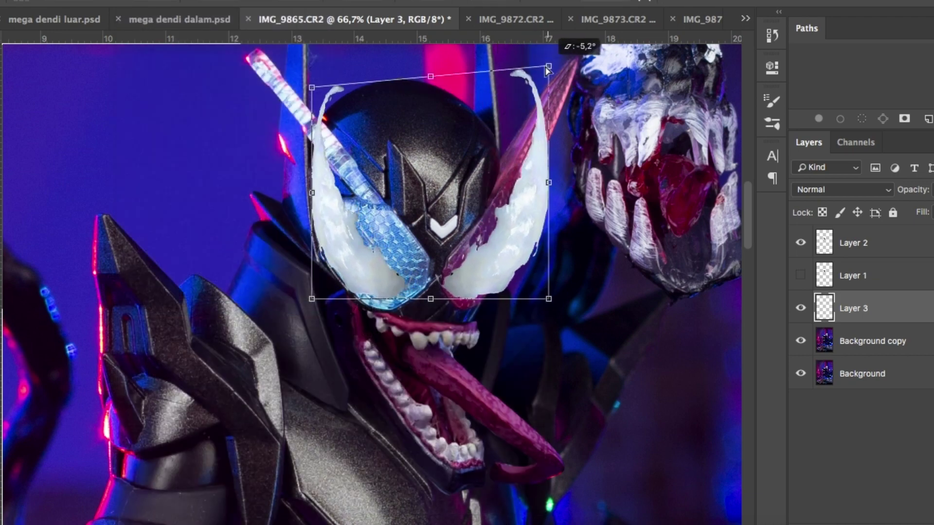
pyautogui.moveTo(551, 302); pyautogui.dragTo(550, 247)
pyautogui.moveTo(548, 68); pyautogui.dragTo(504, 86)
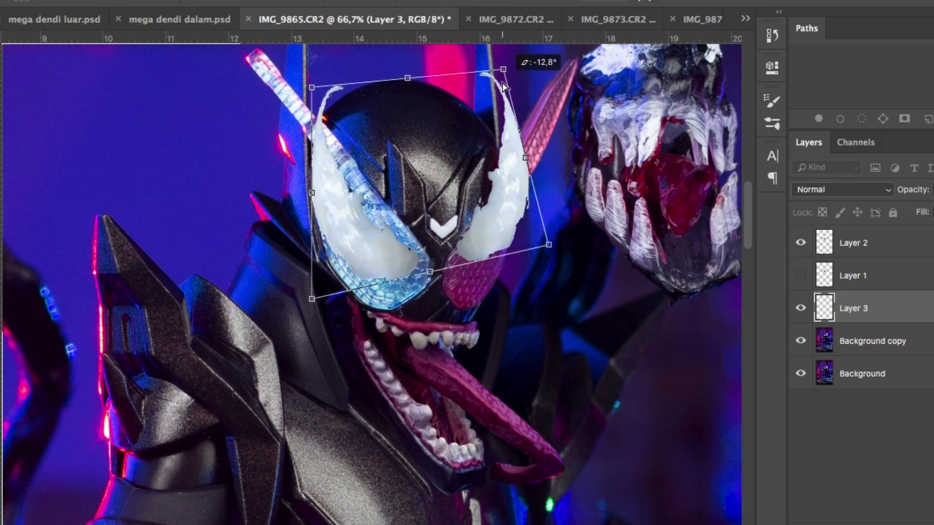
pyautogui.press('Return')
# Resize the Venom eyes proportionally and reposition them over the helmet's lenses
pyautogui.hotkey('ctrl', 't')
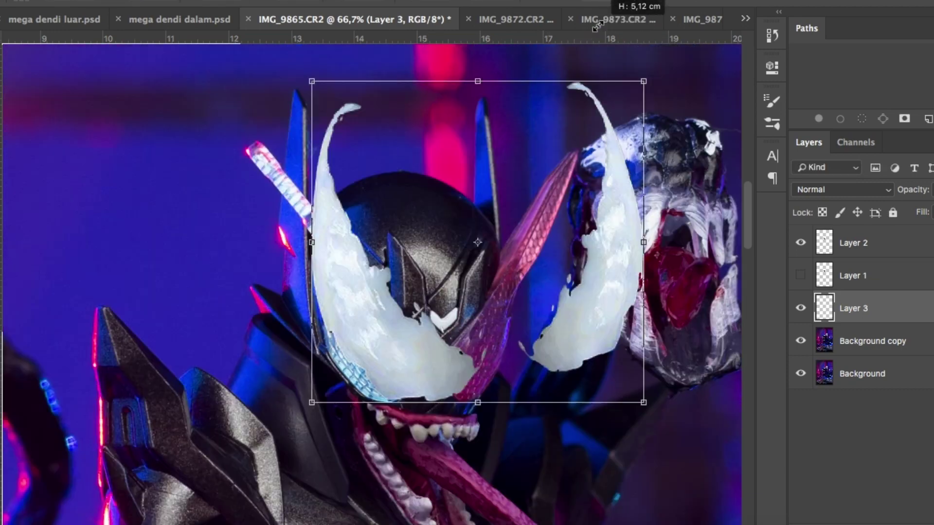
pyautogui.moveTo(584, 32); pyautogui.dragTo(441, 181)
pyautogui.scroll(-3, 569, 219)
pyautogui.moveTo(536, 335); pyautogui.dragTo(529, 336)
pyautogui.press('Return')
# Select only the Venom eye beside the pink lens and move it closer to the other eye
pyautogui.press('m')
pyautogui.moveTo(462, 206); pyautogui.dragTo(598, 491)
pyautogui.hotkey('ctrl', 't')
pyautogui.scroll(-3, 542, 282)
pyautogui.moveTo(540, 275); pyautogui.dragTo(496, 295)
pyautogui.press('Return')
pyautogui.hotkey('ctrl', 'd')
pyautogui.hotkey('ctrl', 't')
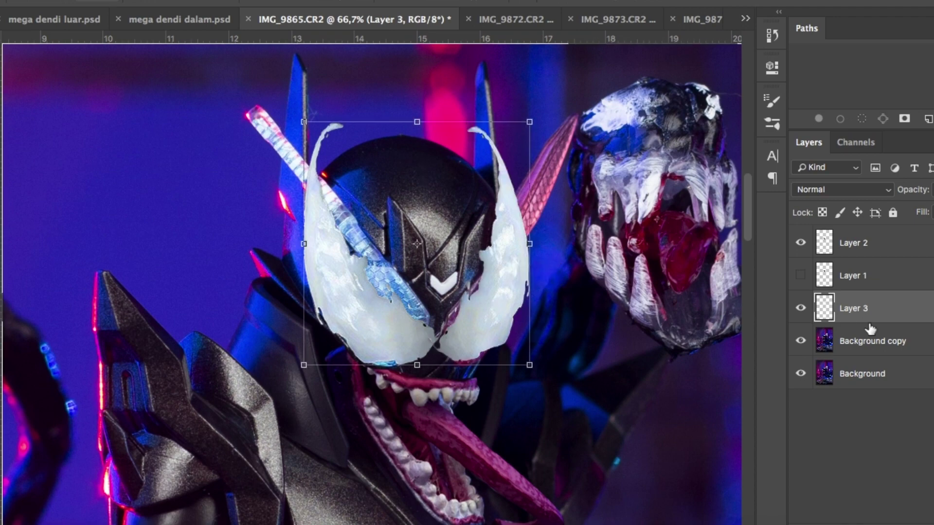
# Hide the Venom eyes layer and trace a closed Pen tool path around the blue honeycomb lens
pyautogui.click(801, 308)
pyautogui.hotkey('ctrl', '+')
pyautogui.hotkey('ctrl', '+')
pyautogui.hotkey('ctrl', '+')
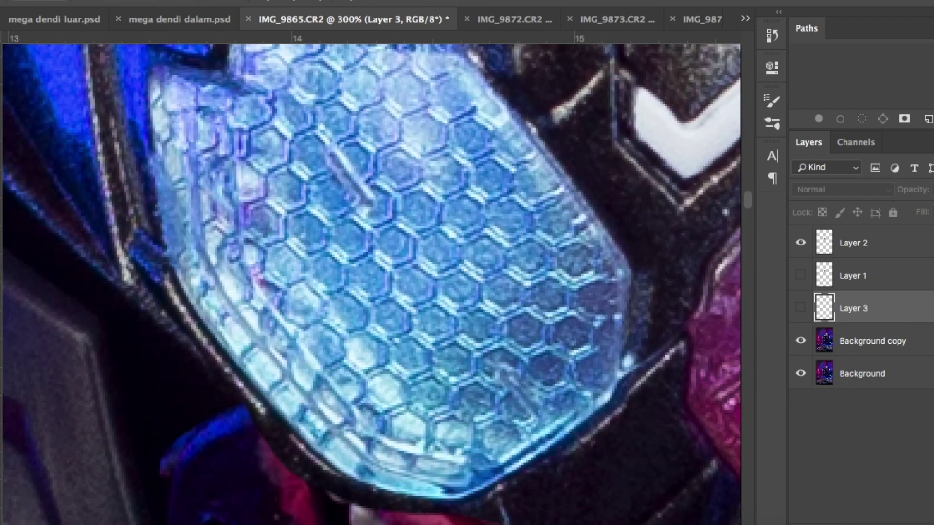
pyautogui.click(632, 273)
pyautogui.moveTo(538, 142); pyautogui.dragTo(502, 97)
pyautogui.scroll(3, 502, 97)
pyautogui.hscroll(-1, 502, 98)
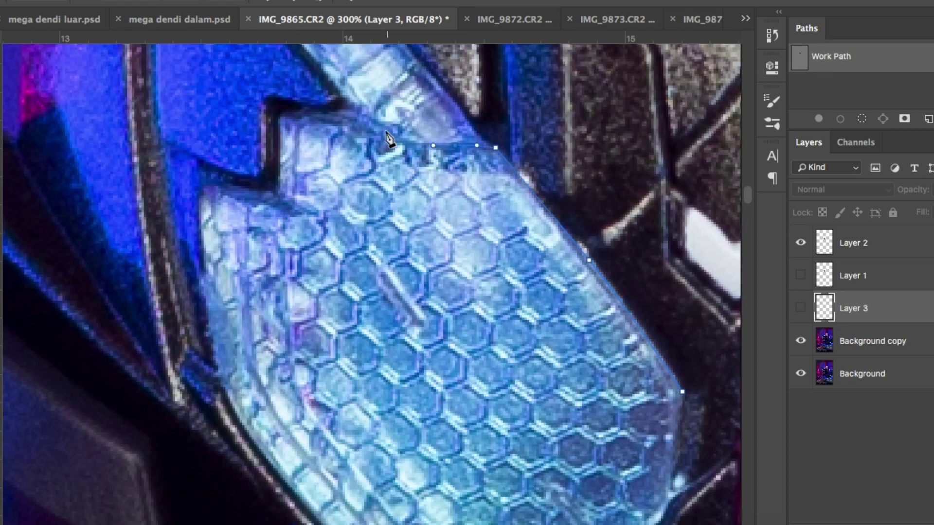
pyautogui.click(275, 193)
pyautogui.click(208, 371)
pyautogui.click(238, 425)
pyautogui.scroll(-5, 242, 433)
pyautogui.hscroll(2, 242, 433)
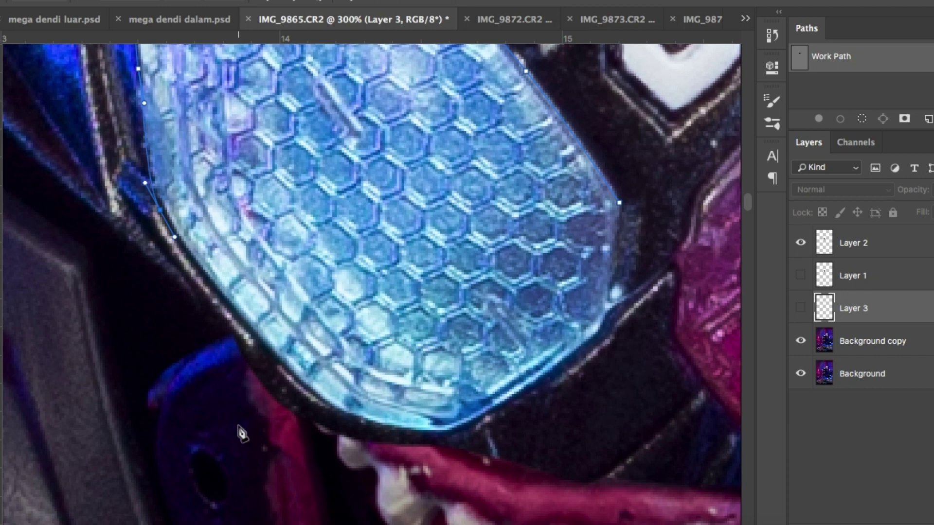
pyautogui.click(265, 347)
pyautogui.click(359, 416)
pyautogui.click(483, 411)
pyautogui.click(546, 375)
pyautogui.click(600, 336)
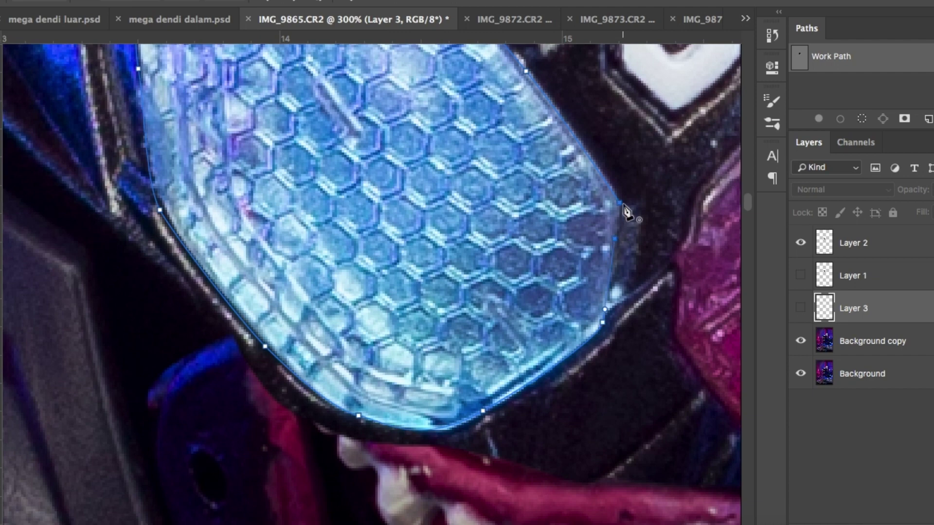
# Turn the path into a selection and copy the blue lens from Background copy to a new layer named "mata biru"
pyautogui.rightClick(433, 171)
pyautogui.click(492, 237)
pyautogui.press('Return')
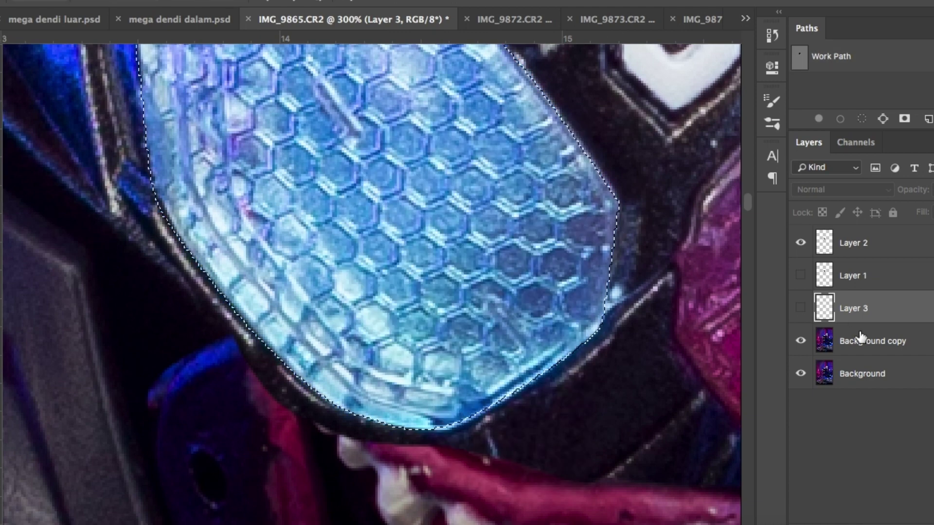
pyautogui.click(852, 340)
pyautogui.hotkey('ctrl', 'j')
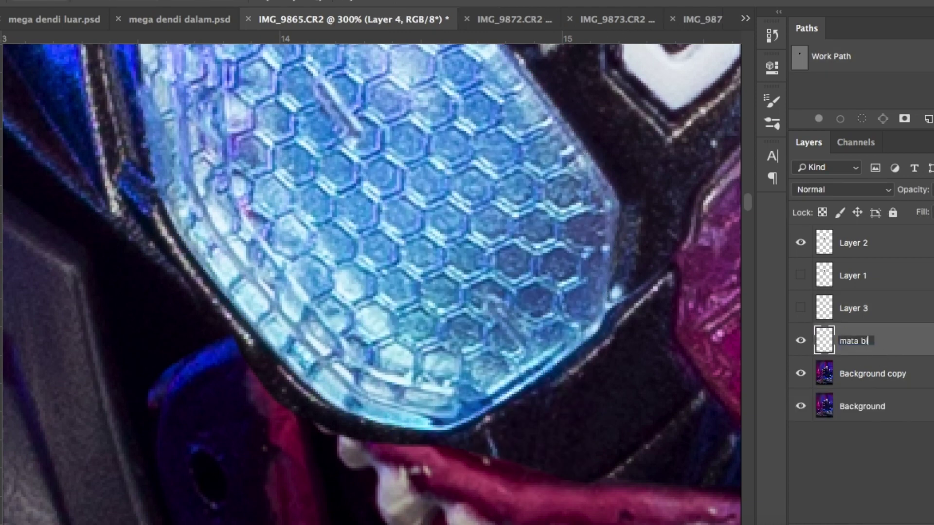
pyautogui.press('Return')
# Trace a Pen tool path around the pink honeycomb lens with Background copy as the active layer
pyautogui.hscroll(10, 685, 310)
pyautogui.click(881, 376)
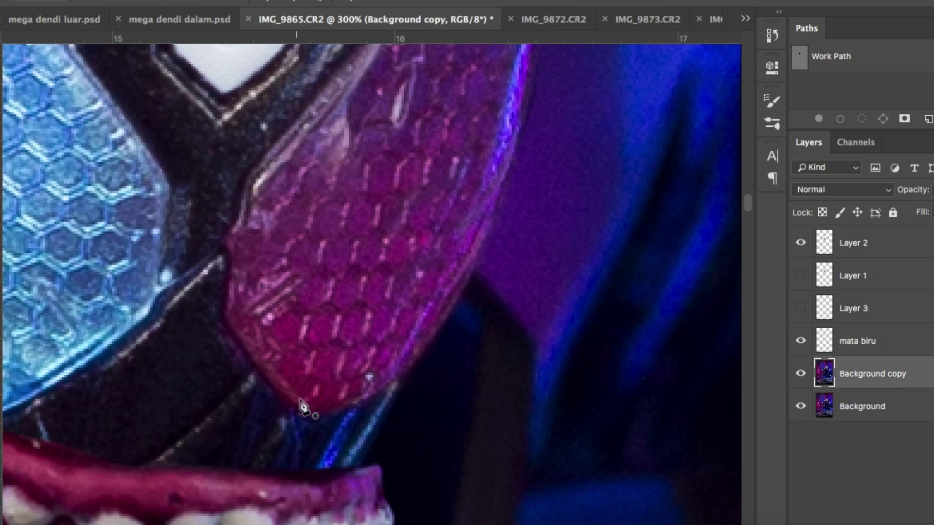
pyautogui.click(301, 409)
pyautogui.moveTo(234, 334); pyautogui.dragTo(227, 311)
pyautogui.moveTo(229, 238); pyautogui.dragTo(228, 229)
pyautogui.moveTo(245, 188); pyautogui.dragTo(251, 169)
pyautogui.moveTo(311, 108); pyautogui.dragTo(335, 81)
pyautogui.scroll(5, 332, 104)
pyautogui.hscroll(2, 332, 105)
pyautogui.moveTo(334, 175); pyautogui.dragTo(355, 146)
pyautogui.moveTo(391, 112); pyautogui.dragTo(414, 117)
pyautogui.moveTo(460, 159); pyautogui.dragTo(455, 182)
pyautogui.click(445, 229)
pyautogui.click(465, 225)
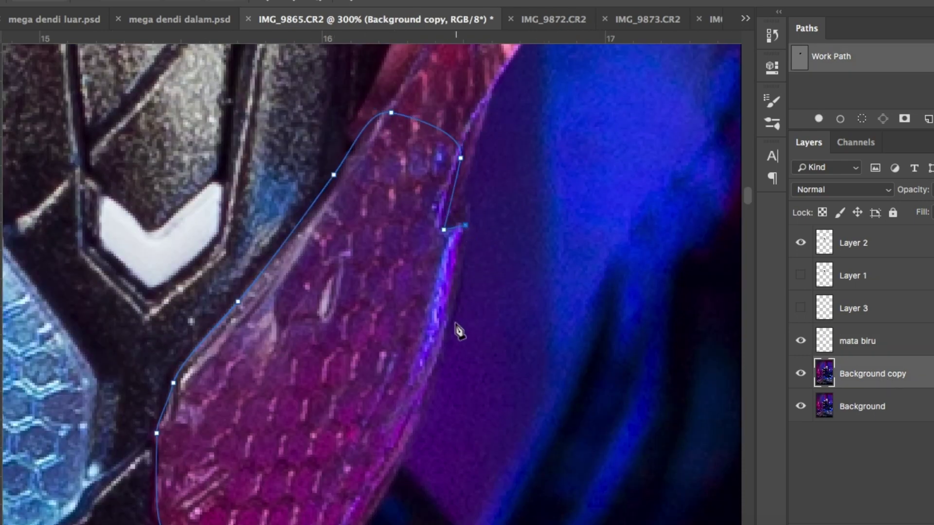
pyautogui.moveTo(444, 343); pyautogui.dragTo(425, 386)
pyautogui.scroll(-5, 427, 287)
pyautogui.moveTo(416, 320); pyautogui.dragTo(393, 349)
pyautogui.scroll(-4, 394, 350)
pyautogui.hscroll(-2, 394, 350)
pyautogui.click(328, 327)
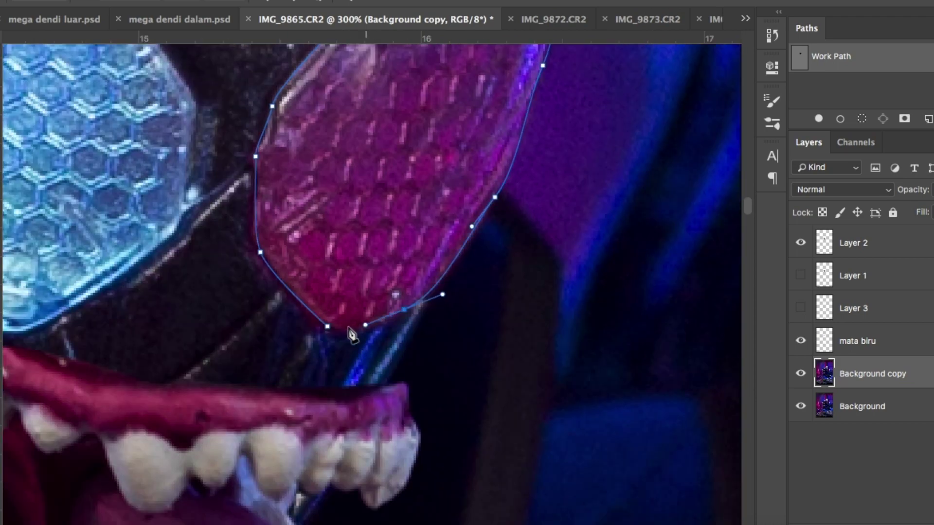
# Turn the path into a selection and copy the pink lens to a new layer named "mata merag"
pyautogui.rightClick(352, 329)
pyautogui.click(430, 278)
pyautogui.press('Return')
pyautogui.hotkey('ctrl', 'j')
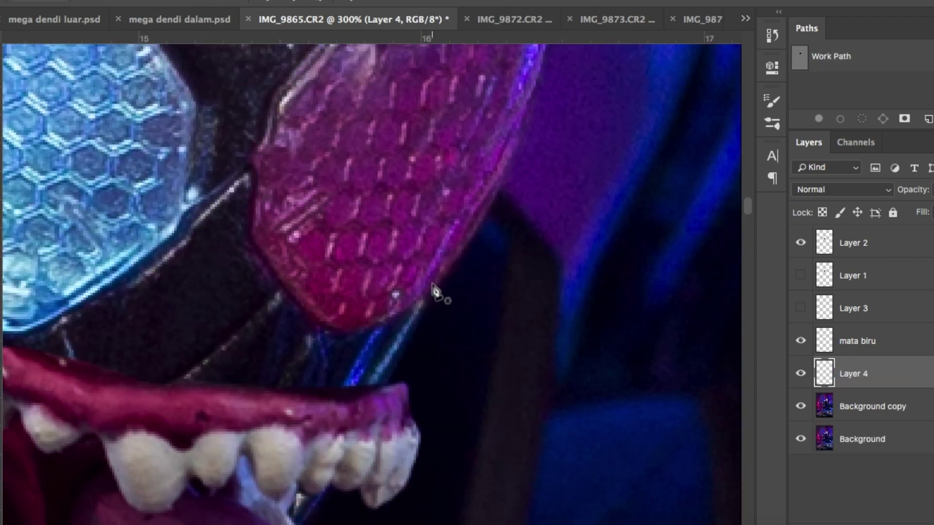
pyautogui.write('mata merh')
pyautogui.press('BackSpace')
pyautogui.write('ag')
pyautogui.press('Return')
# Rename the hidden Venom eyes layer "mata venom"
pyautogui.click(806, 302)
pyautogui.click(805, 303)
pyautogui.doubleClick(862, 310)
pyautogui.write('mata venom')
pyautogui.press('Return')
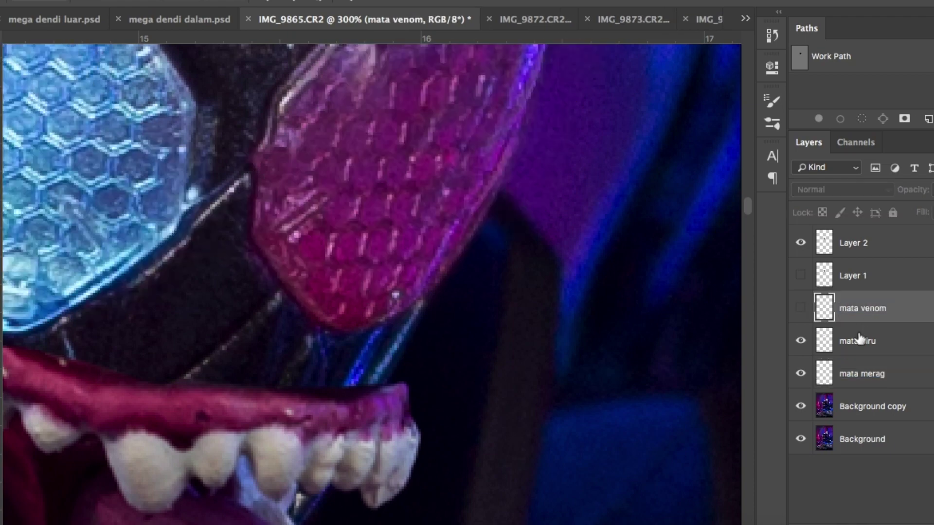
# Move mata venom below mata biru, make it visible, and clip mata biru to it
pyautogui.moveTo(861, 338); pyautogui.dragTo(827, 299)
pyautogui.click(800, 341)
pyautogui.keyDown('alt'); pyautogui.click(831, 324); pyautogui.keyUp('alt')
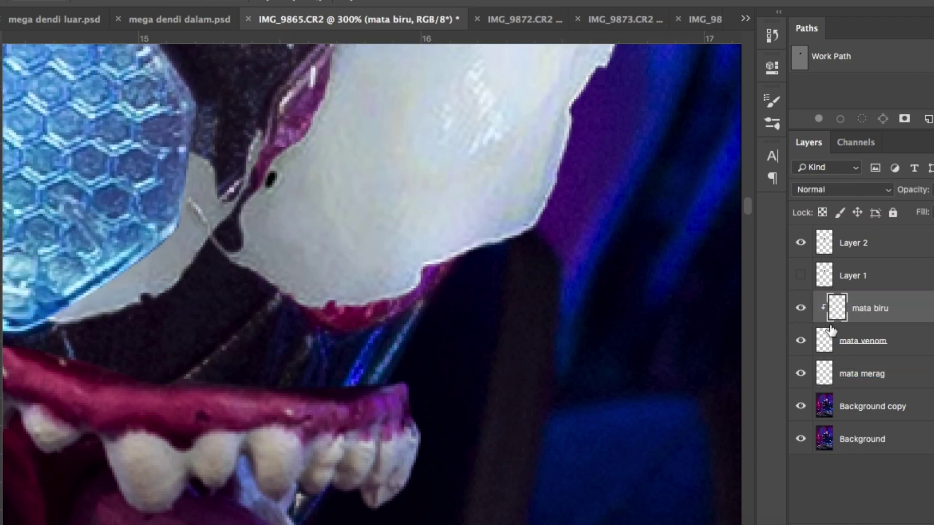
# Shift the clipped mata biru lens texture down and inward so it covers the lower part of the blue-side Venom eye
pyautogui.press('super+minus')
pyautogui.press('super+minus')
pyautogui.press('super+plus')
pyautogui.hscroll(-5, 619, 273)
pyautogui.scroll(3, 619, 272)
pyautogui.press('v')
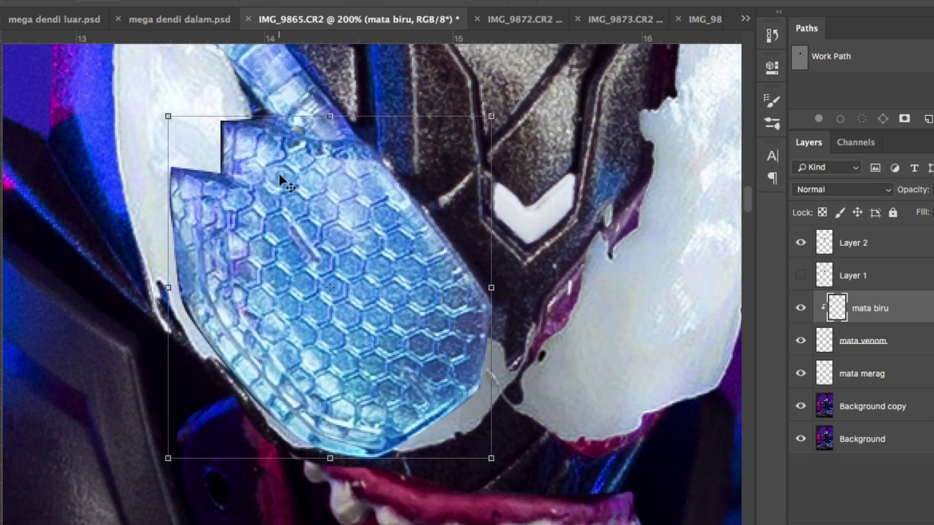
pyautogui.moveTo(279, 181); pyautogui.dragTo(306, 220)
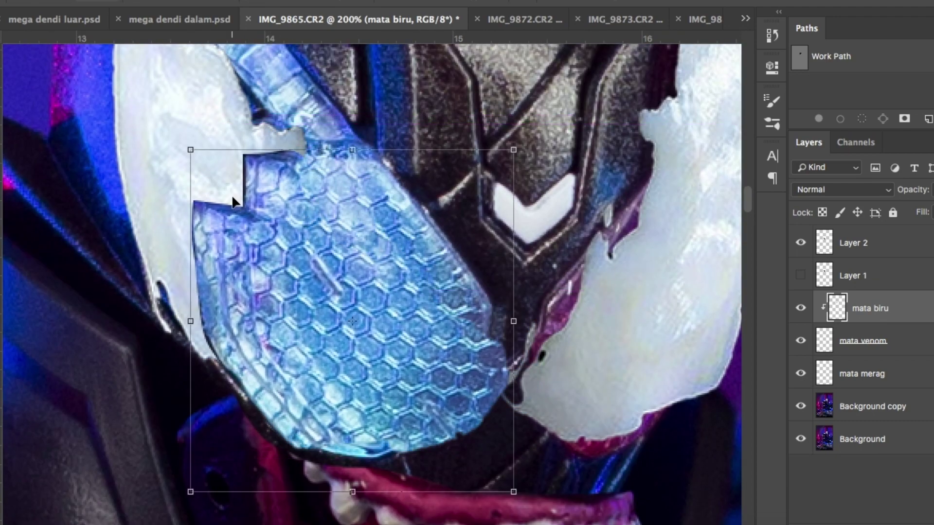
# Duplicate mata biru, clip the copy to mata venom, and move it to cover the eye's upper outer area
pyautogui.press('super+j')
pyautogui.keyDown('alt'); pyautogui.click(841, 323); pyautogui.keyUp('alt')
pyautogui.moveTo(336, 290)
pyautogui.mouseDown()
pyautogui.moveTo(183, 150)
pyautogui.moveTo(185, 161)
pyautogui.mouseUp()
pyautogui.hscroll(-4, 185, 162)
pyautogui.scroll(3, 185, 161)
# Erase the overlapping edge of mata biru copy with an enlarged eraser to blend it into the lens texture below
pyautogui.press('e')
pyautogui.click(39, 2)
pyautogui.click(15, 108)
pyautogui.moveTo(447, 325); pyautogui.dragTo(425, 372)
pyautogui.press(']')
pyautogui.press(']')
pyautogui.press(']')
pyautogui.press(']')
pyautogui.moveTo(468, 331)
pyautogui.mouseDown()
pyautogui.moveTo(341, 441)
pyautogui.moveTo(366, 392)
pyautogui.mouseUp()
pyautogui.moveTo(488, 220); pyautogui.dragTo(532, 375)
# Duplicate mata biru copy, clip the duplicate to mata venom, and move it up toward the eye's pointed tip
pyautogui.press('super+j')
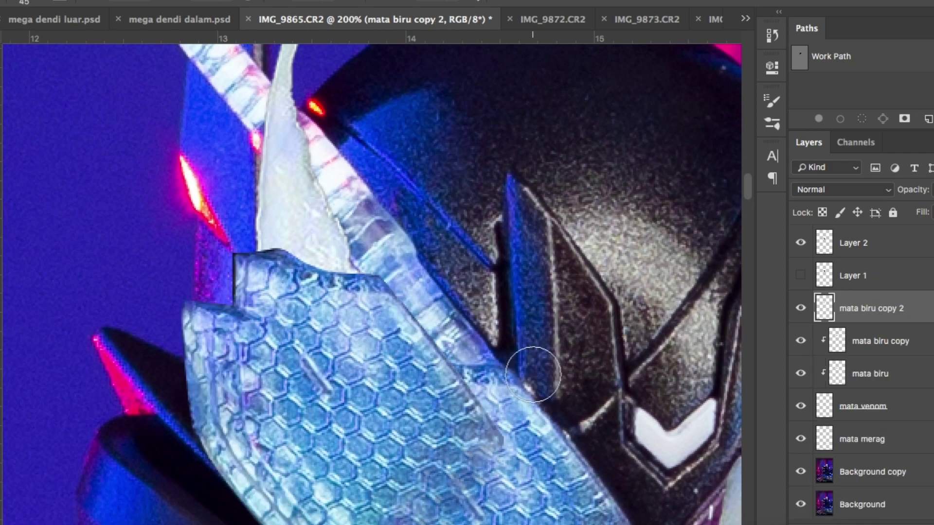
pyautogui.keyDown('alt'); pyautogui.click(853, 318); pyautogui.keyUp('alt')
pyautogui.moveTo(332, 214); pyautogui.dragTo(334, 170)
# Erase the hard edges of mata biru copy 2 so the honeycomb texture blends along the Venom eye
pyautogui.press('e')
pyautogui.moveTo(291, 335)
pyautogui.mouseDown()
pyautogui.moveTo(306, 365)
pyautogui.moveTo(365, 356)
pyautogui.mouseUp()
pyautogui.moveTo(560, 428); pyautogui.dragTo(377, 204)
pyautogui.press('super+minus')
pyautogui.press('super+minus')
pyautogui.press('super+minus')
pyautogui.press('super+minus')
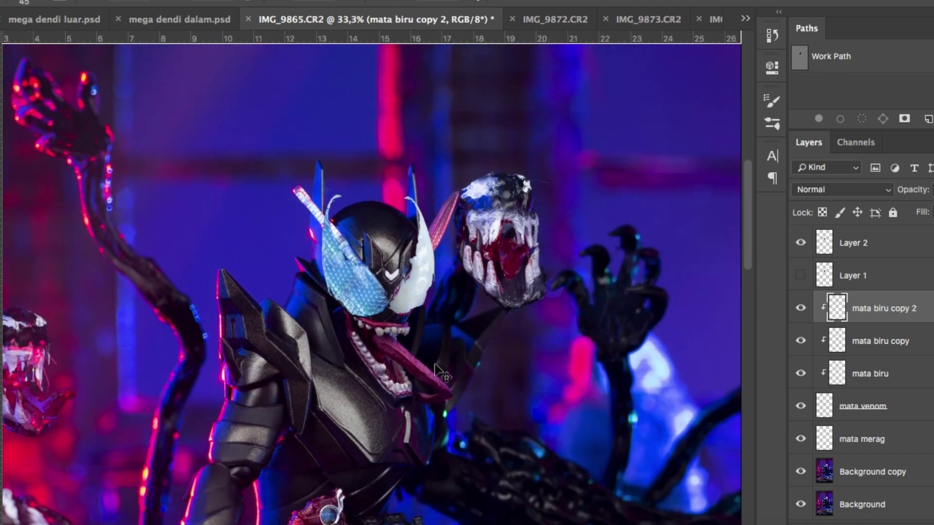
pyautogui.hotkey('ctrl', '+')
# Hide mata venom and try cloning black armour over the blue lens's inner edge on Background copy with a smaller Clone Stamp brush
pyautogui.click(802, 406)
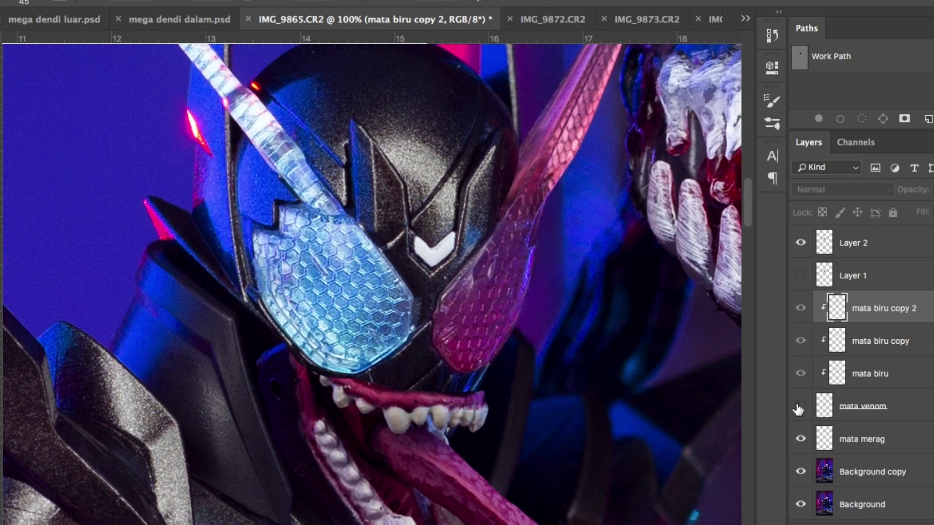
pyautogui.click(857, 415)
pyautogui.click(871, 471)
pyautogui.hotkey('ctrl', '+')
pyautogui.hotkey('ctrl', '+')
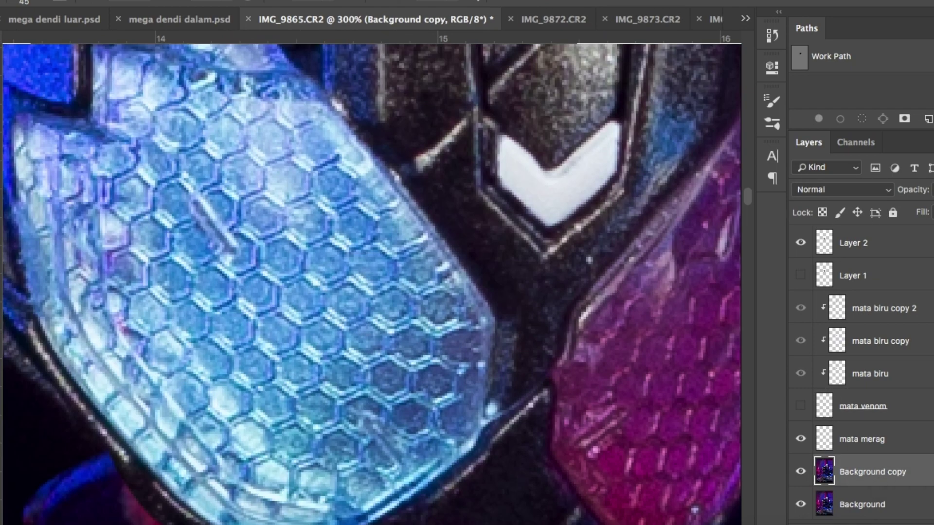
pyautogui.press('s')
pyautogui.press('[')
pyautogui.press('[')
pyautogui.press('[')
pyautogui.keyDown('alt'); pyautogui.click(525, 288); pyautogui.keyUp('alt')
pyautogui.moveTo(501, 311); pyautogui.dragTo(495, 302)
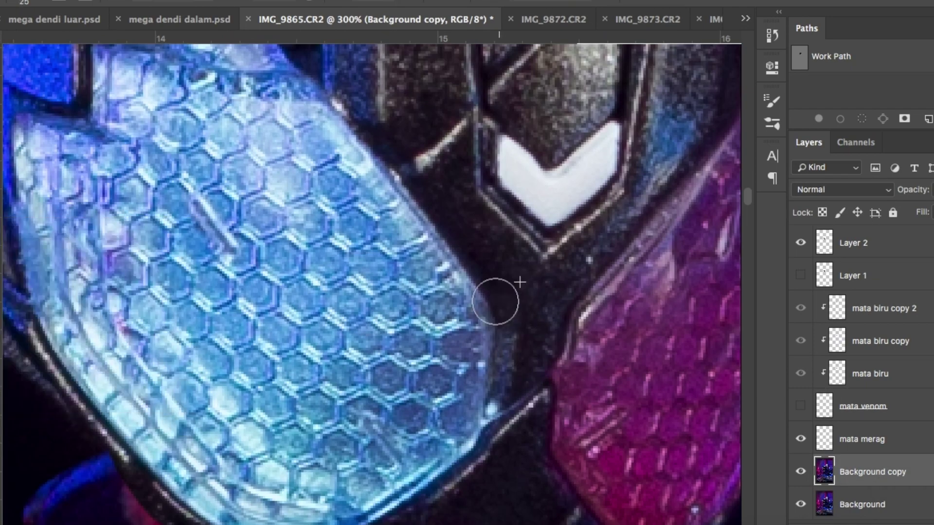
pyautogui.scroll(-5, 517, 355)
pyautogui.hscroll(-5, 517, 355)
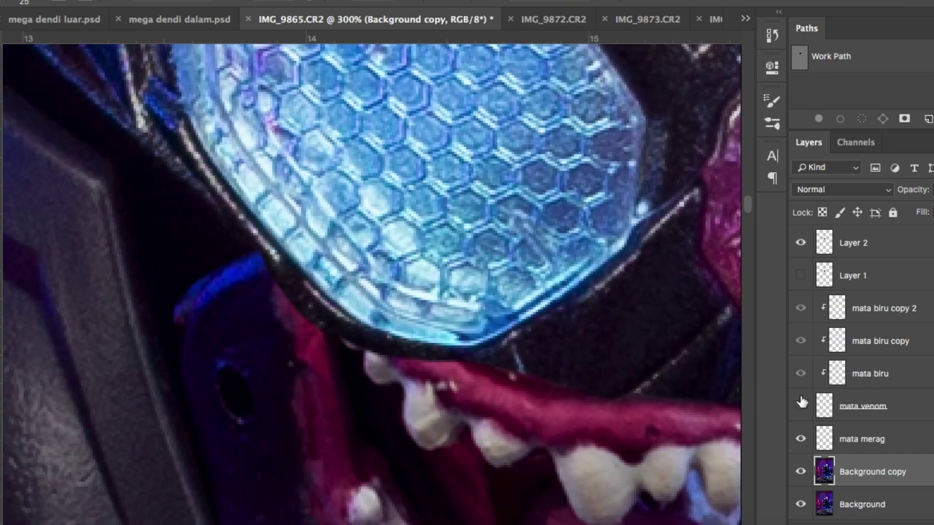
# Hide Layer 2 and clone dark armour over the blue lens's lower edge on Background copy, comparing against mata venom
pyautogui.click(801, 405)
pyautogui.click(801, 243)
pyautogui.keyDown('alt'); pyautogui.click(384, 396); pyautogui.keyUp('alt')
pyautogui.moveTo(450, 380)
pyautogui.mouseDown()
pyautogui.moveTo(389, 356)
pyautogui.moveTo(307, 294)
pyautogui.moveTo(268, 247)
pyautogui.moveTo(351, 317)
pyautogui.moveTo(248, 201)
pyautogui.moveTo(467, 360)
pyautogui.moveTo(464, 346)
pyautogui.moveTo(476, 349)
pyautogui.moveTo(589, 291)
pyautogui.moveTo(537, 414)
pyautogui.moveTo(530, 371)
pyautogui.moveTo(487, 391)
pyautogui.moveTo(518, 352)
pyautogui.moveTo(426, 320)
pyautogui.moveTo(424, 291)
pyautogui.moveTo(513, 300)
pyautogui.moveTo(358, 256)
pyautogui.moveTo(256, 303)
pyautogui.moveTo(300, 253)
pyautogui.moveTo(236, 140)
pyautogui.moveTo(260, 167)
pyautogui.moveTo(195, 111)
pyautogui.mouseUp()
pyautogui.keyDown('alt'); pyautogui.click(485, 390); pyautogui.keyUp('alt')
pyautogui.click(800, 405)
pyautogui.click(800, 406)
pyautogui.click(801, 405)
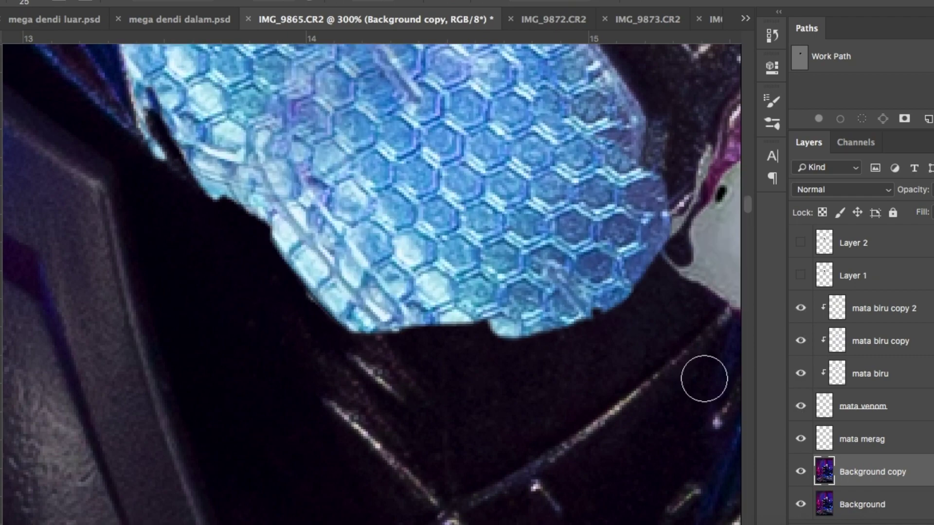
pyautogui.moveTo(713, 281); pyautogui.dragTo(537, 358)
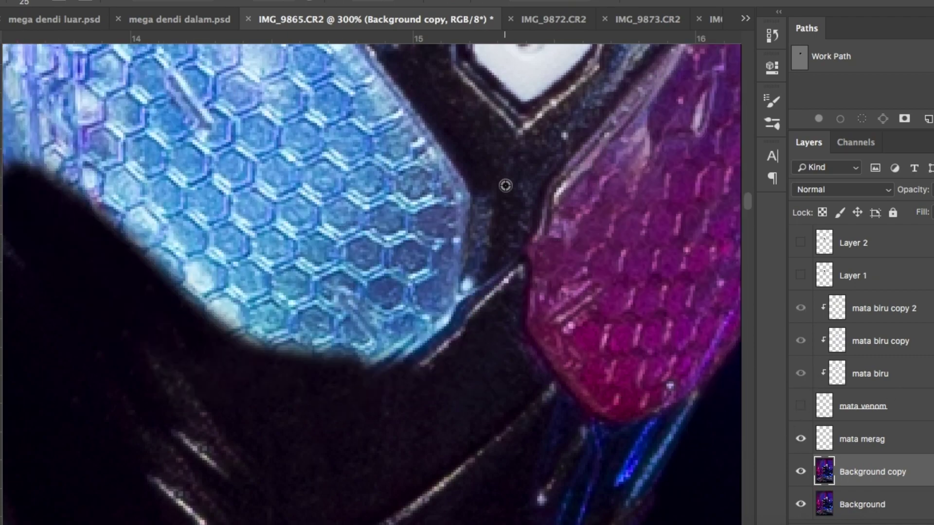
# Clone black helmet texture over the blue lens's inner edge up toward the base of the antenna
pyautogui.moveTo(477, 209); pyautogui.dragTo(393, 90)
pyautogui.press('super+z')
pyautogui.keyDown('alt'); pyautogui.click(494, 174); pyautogui.keyUp('alt')
pyautogui.moveTo(457, 199)
pyautogui.mouseDown()
pyautogui.moveTo(436, 141)
pyautogui.moveTo(370, 78)
pyautogui.mouseUp()
pyautogui.keyDown('alt'); pyautogui.click(491, 159); pyautogui.keyUp('alt')
pyautogui.scroll(5, 417, 130)
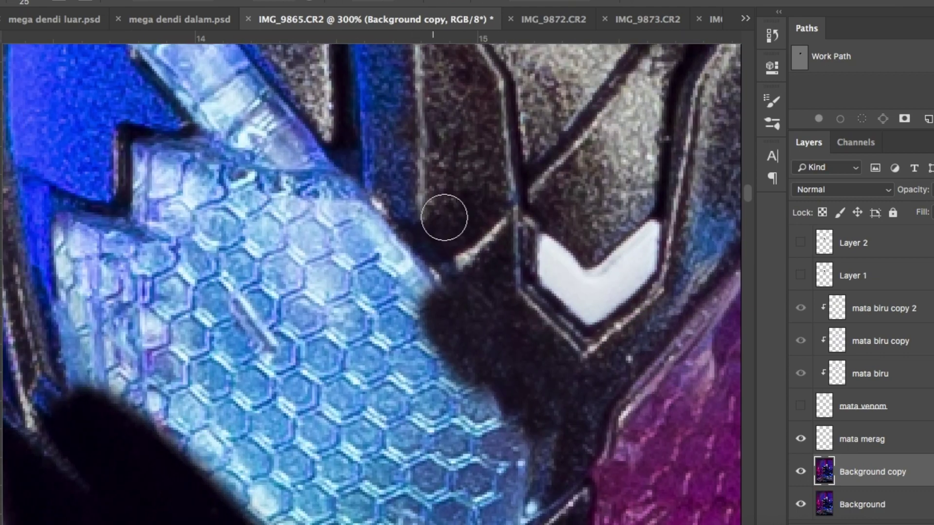
pyautogui.moveTo(426, 277); pyautogui.dragTo(389, 246)
pyautogui.scroll(5, 394, 253)
pyautogui.keyDown('alt'); pyautogui.click(471, 279); pyautogui.keyUp('alt')
pyautogui.moveTo(470, 323); pyautogui.dragTo(466, 362)
# Clone the helmet's blue-lit surface over the upper blue lens and the lower end of its antenna
pyautogui.keyDown('alt'); pyautogui.click(364, 156); pyautogui.keyUp('alt')
pyautogui.moveTo(367, 195)
pyautogui.mouseDown()
pyautogui.moveTo(402, 298)
pyautogui.moveTo(285, 131)
pyautogui.mouseUp()
pyautogui.hscroll(-3, 292, 141)
pyautogui.keyDown('alt'); pyautogui.click(225, 268); pyautogui.keyUp('alt')
pyautogui.moveTo(263, 167)
pyautogui.mouseDown()
pyautogui.moveTo(240, 123)
pyautogui.moveTo(216, 104)
pyautogui.mouseUp()
pyautogui.keyDown('alt'); pyautogui.click(230, 258); pyautogui.keyUp('alt')
pyautogui.moveTo(204, 182); pyautogui.dragTo(205, 122)
pyautogui.keyDown('alt'); pyautogui.click(212, 244); pyautogui.keyUp('alt')
pyautogui.moveTo(260, 200); pyautogui.dragTo(292, 183)
pyautogui.keyDown('alt'); pyautogui.click(247, 248); pyautogui.keyUp('alt')
pyautogui.moveTo(309, 244)
pyautogui.mouseDown()
pyautogui.moveTo(334, 282)
pyautogui.moveTo(291, 219)
pyautogui.mouseUp()
pyautogui.keyDown('alt'); pyautogui.click(253, 242); pyautogui.keyUp('alt')
pyautogui.moveTo(387, 273); pyautogui.dragTo(296, 143)
# Clone blue and dark helmet texture over the antenna section crossing the side of the helmet
pyautogui.scroll(5, 341, 171)
pyautogui.keyDown('alt'); pyautogui.click(383, 187); pyautogui.keyUp('alt')
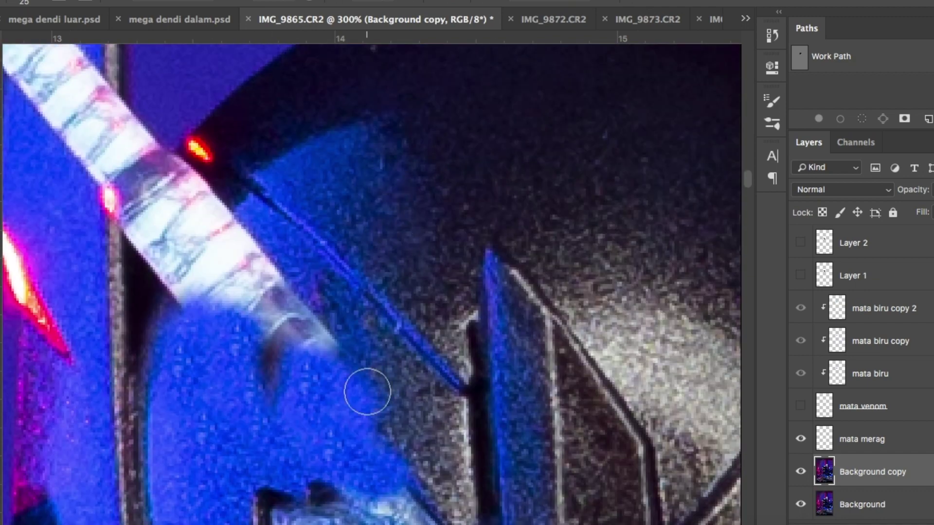
pyautogui.moveTo(368, 392); pyautogui.dragTo(328, 353)
pyautogui.keyDown('alt'); pyautogui.click(400, 263); pyautogui.keyUp('alt')
pyautogui.moveTo(318, 295); pyautogui.dragTo(274, 334)
pyautogui.keyDown('alt'); pyautogui.click(232, 437); pyautogui.keyUp('alt')
pyautogui.moveTo(317, 309); pyautogui.dragTo(251, 298)
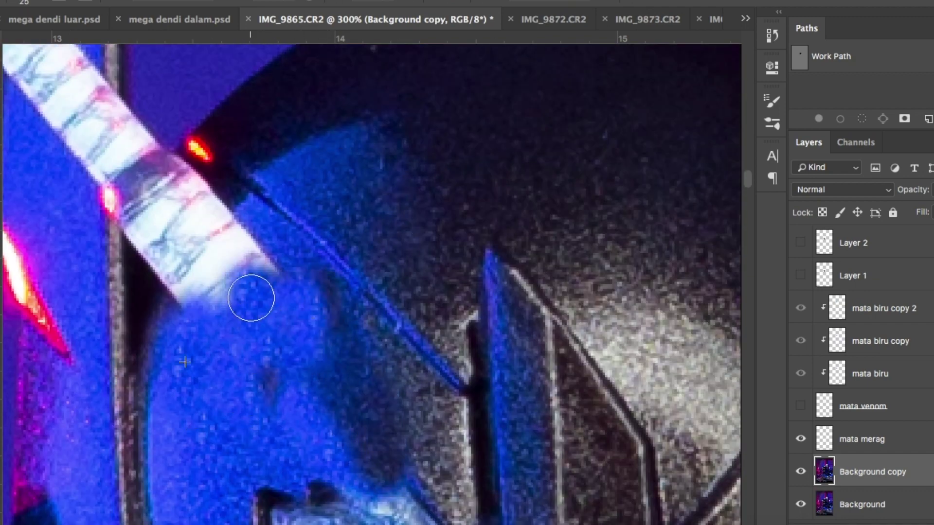
# Clone over the remaining blue-side antenna between the helmet and the tall ear fin
pyautogui.moveTo(167, 148); pyautogui.dragTo(332, 309)
pyautogui.keyDown('alt'); pyautogui.click(271, 113); pyautogui.keyUp('alt')
pyautogui.moveTo(273, 251)
pyautogui.mouseDown()
pyautogui.moveTo(275, 396)
pyautogui.moveTo(296, 294)
pyautogui.moveTo(328, 427)
pyautogui.moveTo(346, 300)
pyautogui.moveTo(384, 306)
pyautogui.moveTo(392, 292)
pyautogui.moveTo(350, 383)
pyautogui.moveTo(399, 338)
pyautogui.moveTo(358, 354)
pyautogui.mouseUp()
pyautogui.keyDown('alt'); pyautogui.click(422, 501); pyautogui.keyUp('alt')
pyautogui.moveTo(319, 492)
pyautogui.mouseDown()
pyautogui.moveTo(337, 386)
pyautogui.moveTo(379, 421)
pyautogui.moveTo(401, 369)
pyautogui.mouseUp()
# Retouch the leftover lens area on the helmet with cloned texture and show mata venom again
pyautogui.press('super+minus')
pyautogui.press('super+minus')
pyautogui.press('super+minus')
pyautogui.press('super+plus')
pyautogui.press('super+plus')
pyautogui.press('super+plus')
pyautogui.moveTo(402, 254)
pyautogui.mouseDown()
pyautogui.moveTo(336, 308)
pyautogui.moveTo(386, 278)
pyautogui.moveTo(357, 304)
pyautogui.moveTo(331, 309)
pyautogui.moveTo(359, 281)
pyautogui.mouseUp()
pyautogui.moveTo(229, 369); pyautogui.dragTo(386, 199)
pyautogui.keyDown('alt'); pyautogui.click(440, 336); pyautogui.keyUp('alt')
pyautogui.moveTo(441, 280)
pyautogui.mouseDown()
pyautogui.moveTo(438, 240)
pyautogui.moveTo(395, 200)
pyautogui.moveTo(446, 257)
pyautogui.moveTo(489, 258)
pyautogui.moveTo(483, 221)
pyautogui.moveTo(556, 292)
pyautogui.moveTo(590, 237)
pyautogui.moveTo(602, 261)
pyautogui.mouseUp()
pyautogui.click(803, 406)
pyautogui.press('super+minus')
pyautogui.press('super+minus')
pyautogui.press('super+minus')
pyautogui.press('super+minus')
pyautogui.press('super+minus')
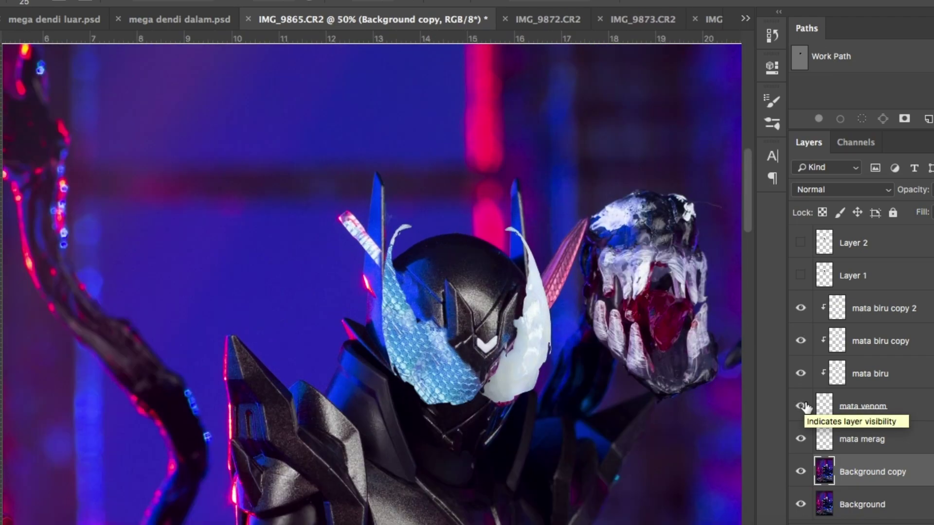
# Clone the blue-purple background over the antenna end sticking out beyond the blue-side ear fin
pyautogui.press('super+plus')
pyautogui.press('super+plus')
pyautogui.press('super+plus')
pyautogui.press('super+plus')
pyautogui.press('super+plus')
pyautogui.scroll(5, 586, 288)
pyautogui.keyDown('alt'); pyautogui.click(208, 271); pyautogui.keyUp('alt')
pyautogui.moveTo(225, 152)
pyautogui.mouseDown()
pyautogui.moveTo(259, 69)
pyautogui.moveTo(284, 90)
pyautogui.moveTo(266, 86)
pyautogui.mouseUp()
pyautogui.keyDown('alt'); pyautogui.click(215, 296); pyautogui.keyUp('alt')
pyautogui.scroll(5, 265, 86)
pyautogui.keyDown('alt'); pyautogui.click(147, 202); pyautogui.keyUp('alt')
pyautogui.moveTo(253, 204)
pyautogui.mouseDown()
pyautogui.moveTo(305, 216)
pyautogui.moveTo(335, 259)
pyautogui.moveTo(332, 446)
pyautogui.moveTo(357, 314)
pyautogui.mouseUp()
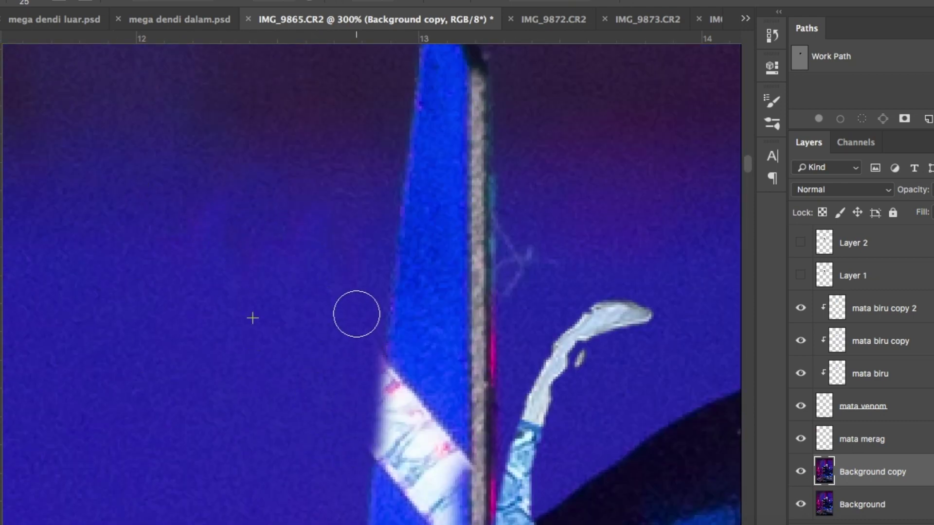
# Clone the ear fin's blue surface and edge over the white antenna fragment still crossing it
pyautogui.keyDown('alt'); pyautogui.click(398, 231); pyautogui.keyUp('alt')
pyautogui.click(384, 354)
pyautogui.moveTo(384, 353); pyautogui.dragTo(408, 384)
pyautogui.scroll(-6, 408, 392)
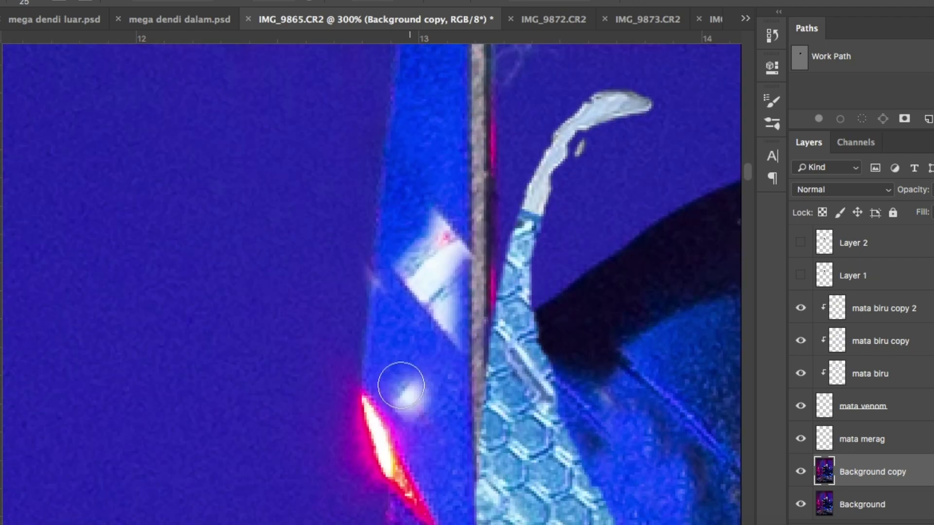
pyautogui.moveTo(369, 273); pyautogui.dragTo(417, 244)
pyautogui.keyDown('alt'); pyautogui.click(429, 120); pyautogui.keyUp('alt')
pyautogui.moveTo(435, 213)
pyautogui.mouseDown()
pyautogui.moveTo(425, 188)
pyautogui.moveTo(419, 208)
pyautogui.mouseUp()
pyautogui.keyDown('alt'); pyautogui.click(475, 146); pyautogui.keyUp('alt')
pyautogui.moveTo(471, 262)
pyautogui.mouseDown()
pyautogui.moveTo(458, 333)
pyautogui.moveTo(456, 237)
pyautogui.mouseUp()
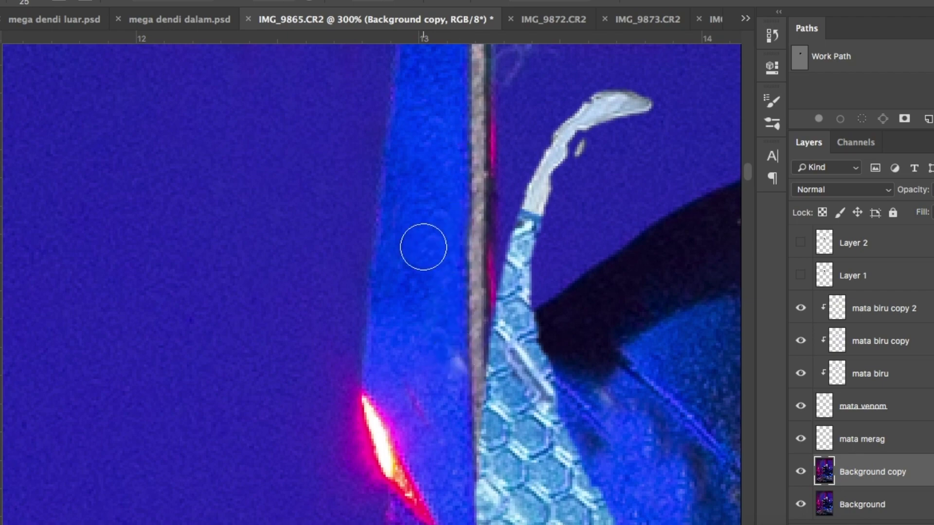
# Clone the blurred background over the pink antenna between the helmet and the Venom head
pyautogui.press('super+minus')
pyautogui.press('super+minus')
pyautogui.press('super+minus')
pyautogui.press('super+plus')
pyautogui.hscroll(6, 423, 247)
pyautogui.moveTo(457, 226)
pyautogui.mouseDown()
pyautogui.moveTo(492, 265)
pyautogui.moveTo(506, 200)
pyautogui.mouseUp()
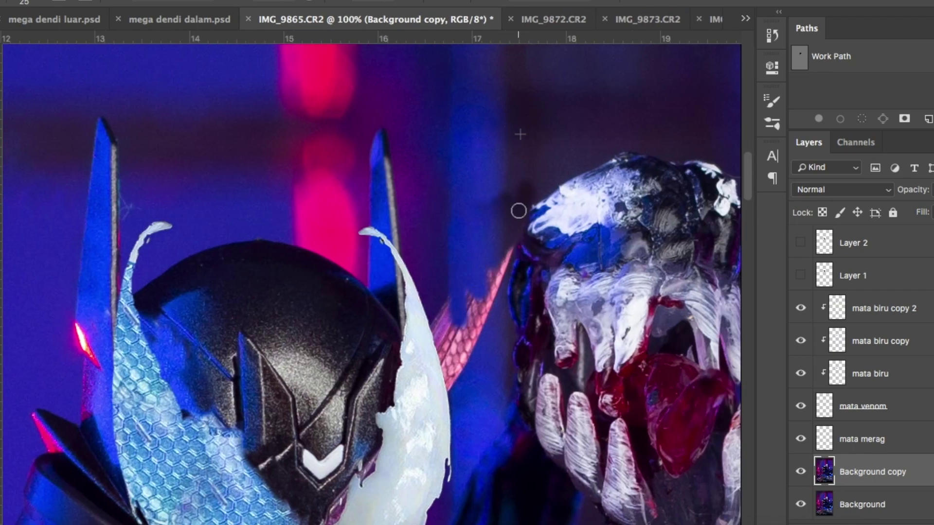
pyautogui.moveTo(468, 411); pyautogui.dragTo(472, 329)
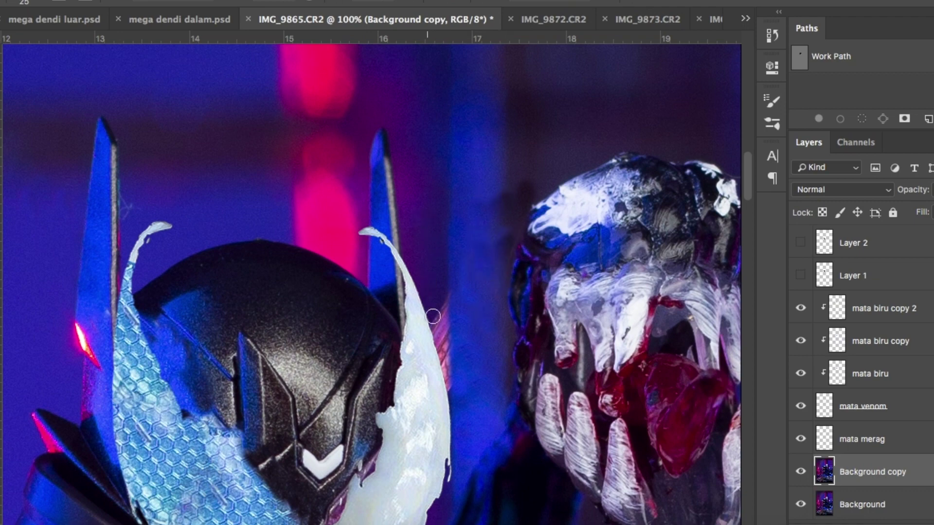
pyautogui.moveTo(433, 316); pyautogui.dragTo(443, 358)
# Clone dark armour texture over the lower inner edge of the pink lens beside the Venom eye
pyautogui.moveTo(578, 430); pyautogui.dragTo(570, 267)
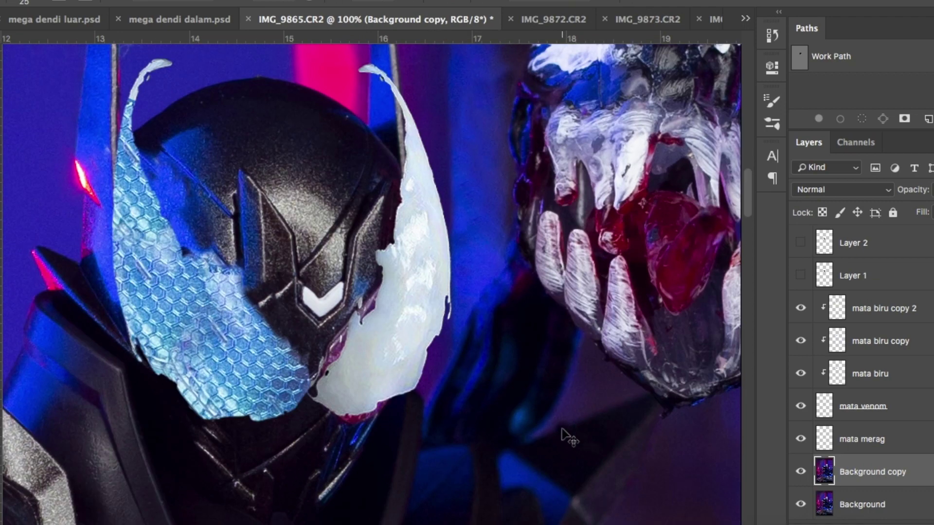
pyautogui.press('super+plus')
pyautogui.press('super+plus')
pyautogui.keyDown('alt'); pyautogui.click(218, 362); pyautogui.keyUp('alt')
pyautogui.moveTo(249, 448); pyautogui.dragTo(255, 434)
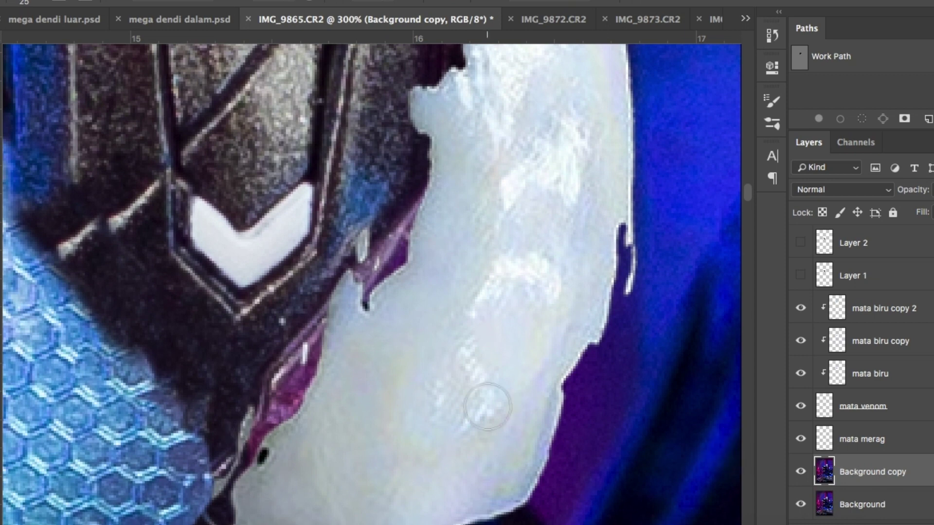
pyautogui.click(800, 471)
pyautogui.click(800, 472)
pyautogui.keyDown('alt'); pyautogui.click(382, 143); pyautogui.keyUp('alt')
pyautogui.moveTo(391, 214); pyautogui.dragTo(392, 257)
pyautogui.press('super+z')
# Hide mata venom and mata merag, and clone dark helmet texture over the pink lens's inner edge on Background copy
pyautogui.click(801, 438)
pyautogui.click(800, 439)
pyautogui.click(801, 407)
pyautogui.click(800, 439)
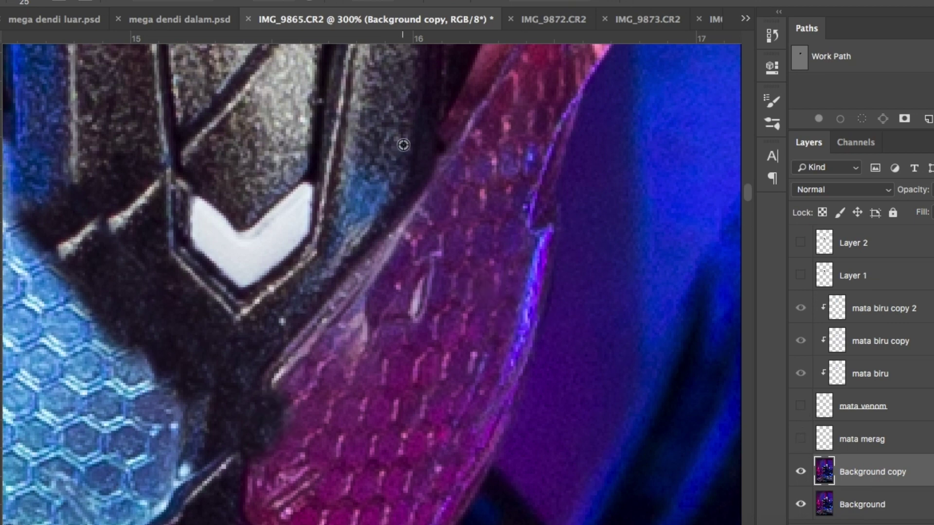
pyautogui.moveTo(403, 194)
pyautogui.mouseDown()
pyautogui.moveTo(365, 275)
pyautogui.moveTo(409, 158)
pyautogui.mouseUp()
pyautogui.keyDown('alt'); pyautogui.click(390, 116); pyautogui.keyUp('alt')
pyautogui.moveTo(371, 271)
pyautogui.mouseDown()
pyautogui.moveTo(383, 245)
pyautogui.moveTo(357, 291)
pyautogui.mouseUp()
pyautogui.moveTo(330, 322); pyautogui.dragTo(353, 327)
pyautogui.keyDown('alt'); pyautogui.click(207, 342); pyautogui.keyUp('alt')
pyautogui.moveTo(290, 363)
pyautogui.mouseDown()
pyautogui.moveTo(293, 336)
pyautogui.moveTo(274, 378)
pyautogui.mouseUp()
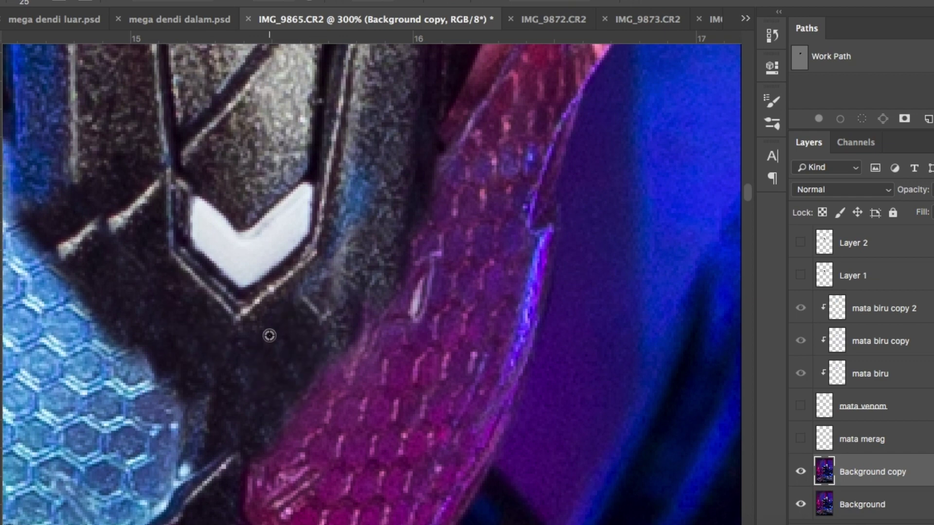
# Show mata venom and move the mata merag layer above mata biru copy 2
pyautogui.click(800, 407)
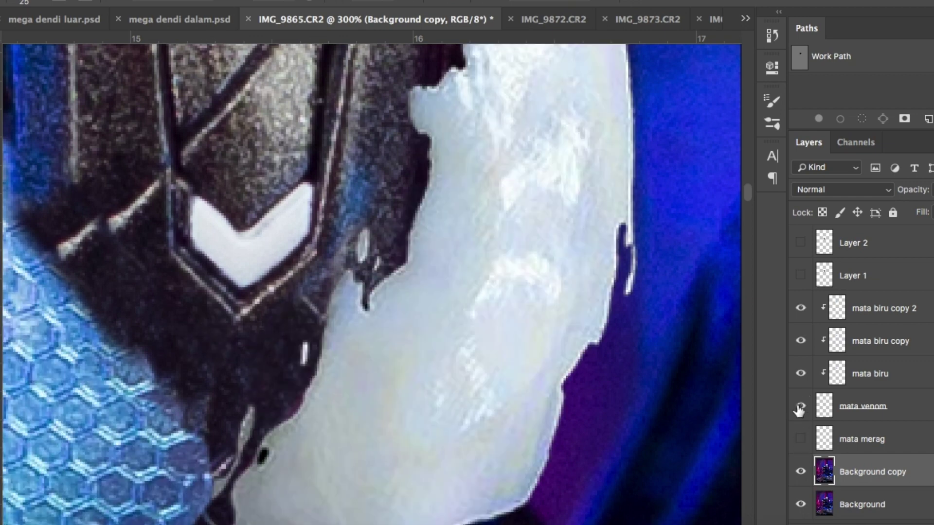
pyautogui.moveTo(861, 440); pyautogui.dragTo(856, 310)
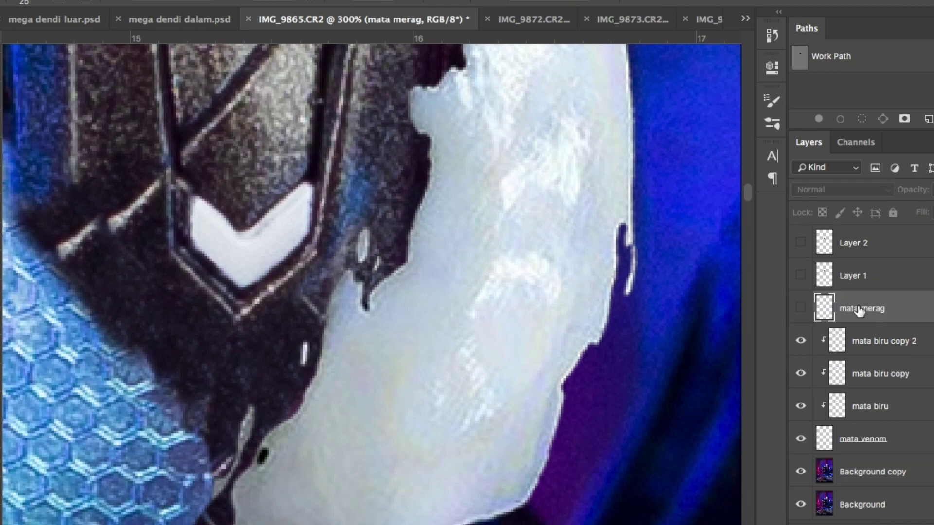
# Hide mata merag and clone dark armour texture over the area beneath the pink-side Venom eye on Background copy
pyautogui.click(800, 308)
pyautogui.scroll(-5, 484, 387)
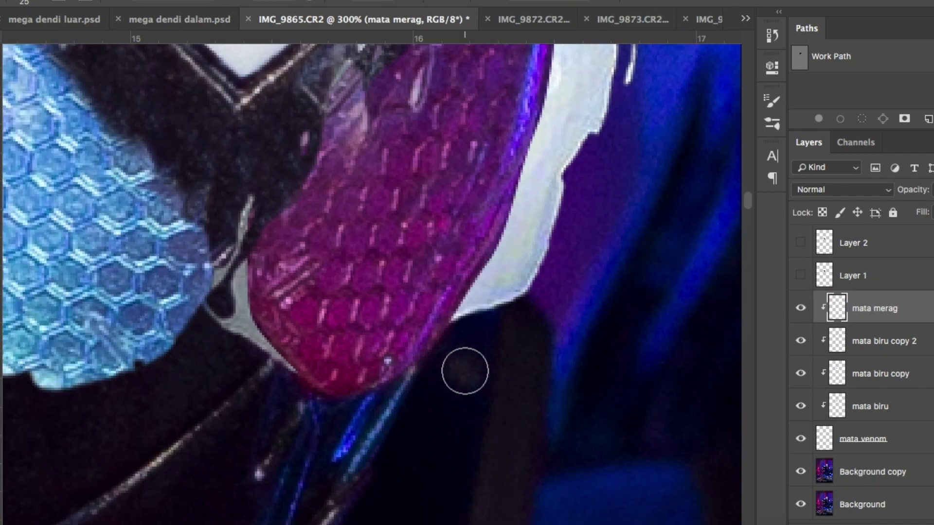
pyautogui.click(800, 308)
pyautogui.keyDown('alt'); pyautogui.click(330, 432); pyautogui.keyUp('alt')
pyautogui.press('Return')
pyautogui.keyDown('ctrl'); pyautogui.click(327, 439); pyautogui.keyUp('ctrl')
pyautogui.moveTo(389, 409)
pyautogui.mouseDown()
pyautogui.moveTo(417, 350)
pyautogui.moveTo(352, 386)
pyautogui.moveTo(302, 385)
pyautogui.moveTo(388, 365)
pyautogui.mouseUp()
pyautogui.hscroll(-5, 434, 323)
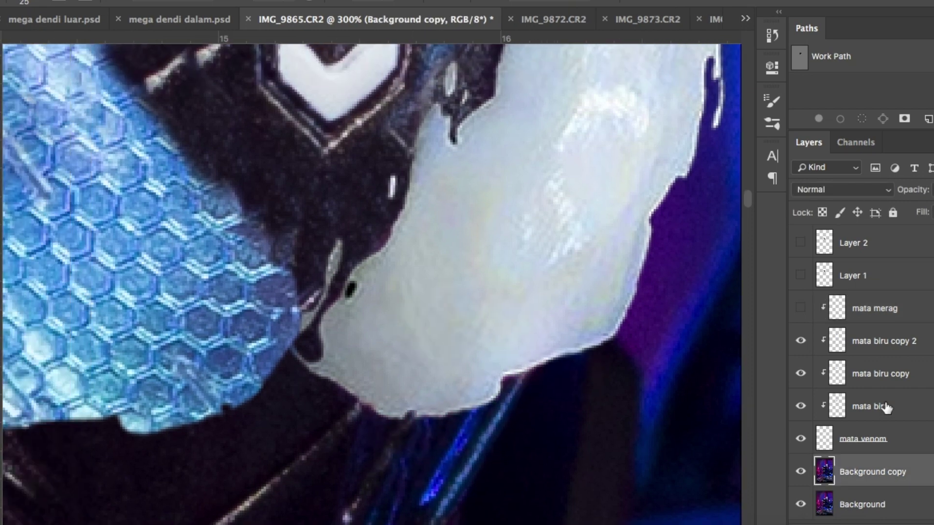
# Show mata merag and shift its pink honeycomb texture down and to the right over the lower part of the Venom eye
pyautogui.click(800, 308)
pyautogui.click(889, 319)
pyautogui.press('v')
pyautogui.moveTo(460, 268); pyautogui.dragTo(488, 302)
pyautogui.hscroll(5, 426, 291)
pyautogui.scroll(4, 427, 291)
pyautogui.press('Return')
# Duplicate mata merag, clip the copy over the middle of the Venom eye, and erase its hard edge
pyautogui.press('super+j')
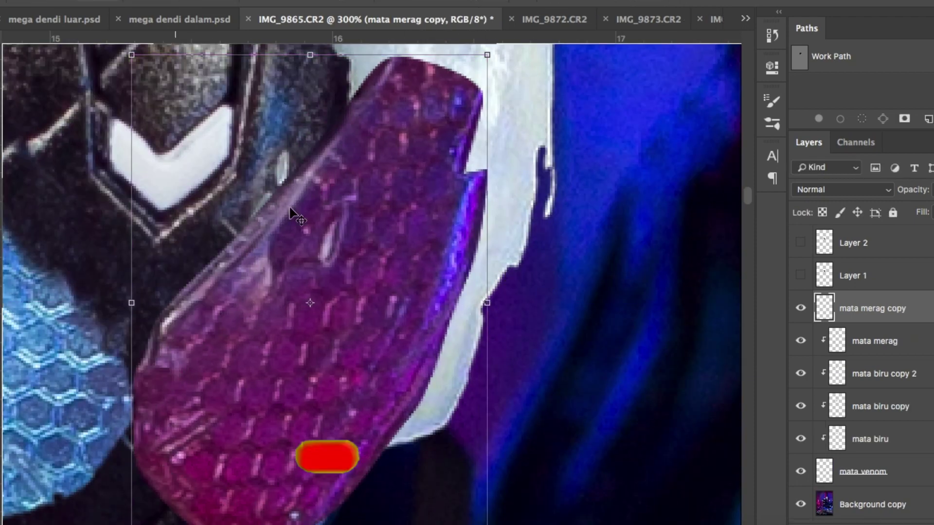
pyautogui.keyDown('alt'); pyautogui.click(854, 323); pyautogui.keyUp('alt')
pyautogui.moveTo(348, 251); pyautogui.dragTo(478, 175)
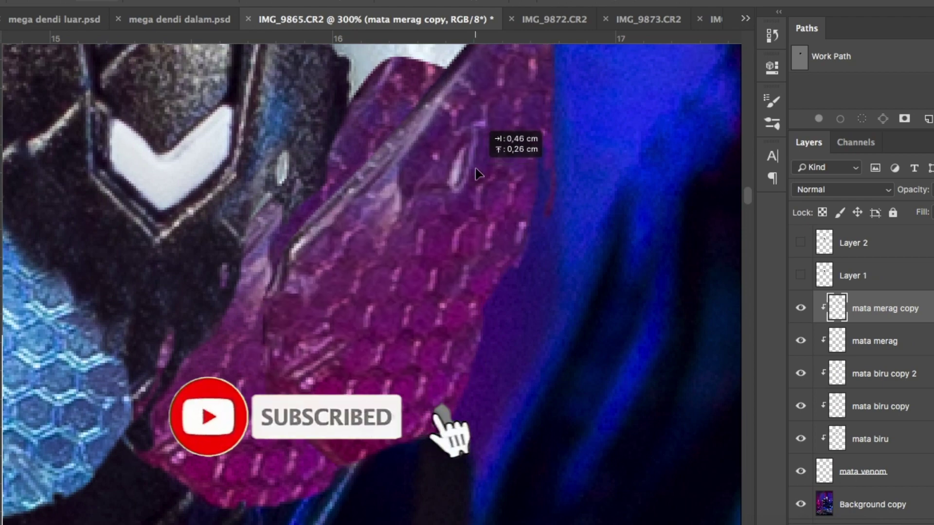
pyautogui.scroll(4, 478, 175)
pyautogui.moveTo(579, 241); pyautogui.dragTo(547, 192)
pyautogui.moveTo(475, 207); pyautogui.dragTo(465, 194)
pyautogui.press('Return')
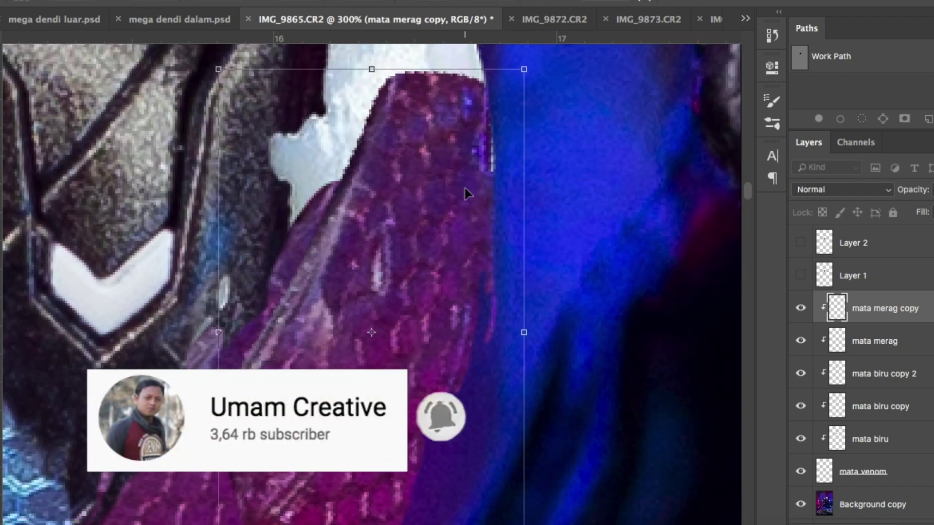
pyautogui.press('e')
pyautogui.moveTo(284, 258)
pyautogui.mouseDown()
pyautogui.moveTo(347, 82)
pyautogui.moveTo(285, 219)
pyautogui.moveTo(281, 302)
pyautogui.moveTo(251, 242)
pyautogui.mouseUp()
pyautogui.scroll(-8, 286, 219)
pyautogui.scroll(8, 509, 387)
# Add a second clipped duplicate of the pink texture and fit it over the white area higher up the eye
pyautogui.press('super+j')
pyautogui.keyDown('alt'); pyautogui.click(829, 322); pyautogui.keyUp('alt')
pyautogui.press('v')
pyautogui.moveTo(316, 270); pyautogui.dragTo(315, 171)
pyautogui.scroll(-3, 338, 165)
pyautogui.moveTo(517, 170); pyautogui.dragTo(489, 111)
pyautogui.moveTo(378, 181); pyautogui.dragTo(351, 242)
pyautogui.moveTo(466, 179); pyautogui.dragTo(503, 187)
pyautogui.press('Return')
pyautogui.press('Return')
# Add a third clipped duplicate of the pink texture and move it up to cover the eye's upper tip
pyautogui.scroll(5, 350, 500)
pyautogui.hotkey('ctrl', 'j')
pyautogui.hotkey('ctrl', 'alt', 'g')
pyautogui.press('v')
pyautogui.scroll(-8, 388, 432)
pyautogui.scroll(5, 388, 431)
pyautogui.moveTo(368, 367); pyautogui.dragTo(337, 124)
pyautogui.scroll(4, 337, 123)
pyautogui.moveTo(464, 259); pyautogui.dragTo(441, 213)
pyautogui.moveTo(395, 300); pyautogui.dragTo(371, 261)
pyautogui.press('Return')
# Narrow the mata venom eye shapes from both sides to fit the helmet's width
pyautogui.hotkey('ctrl', '-')
pyautogui.press('super+minus')
pyautogui.press('super+minus')
pyautogui.press('super+minus')
pyautogui.press('super+minus')
pyautogui.press('super+minus')
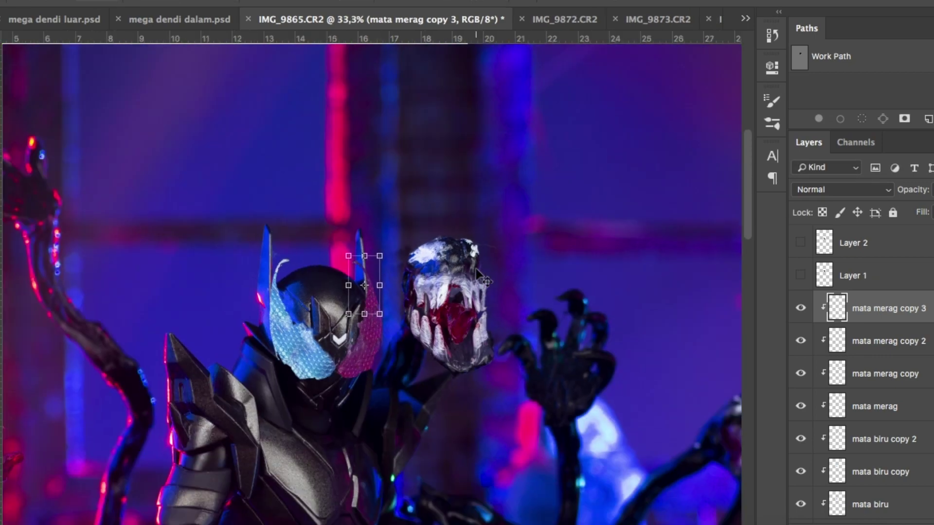
pyautogui.press('super+plus')
pyautogui.press('super+plus')
pyautogui.scroll(-3, 892, 408)
pyautogui.click(866, 443)
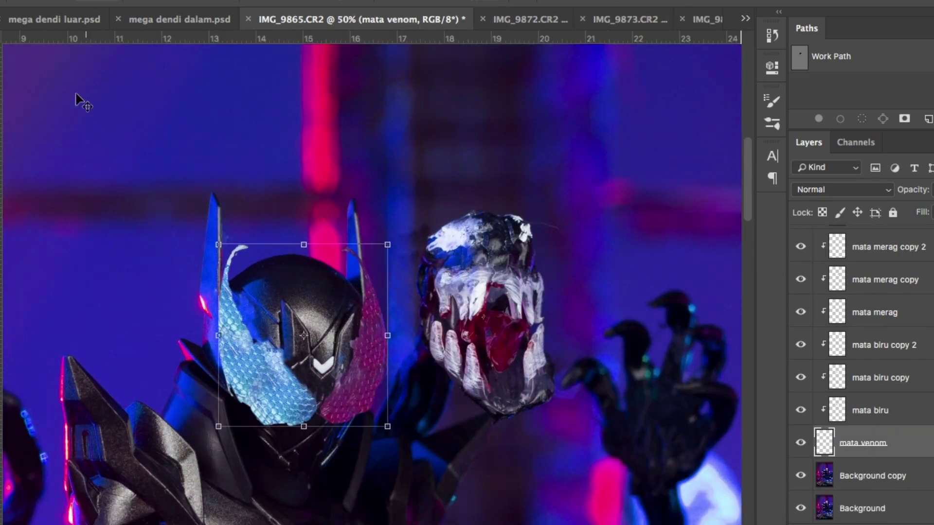
pyautogui.moveTo(218, 334); pyautogui.dragTo(235, 334)
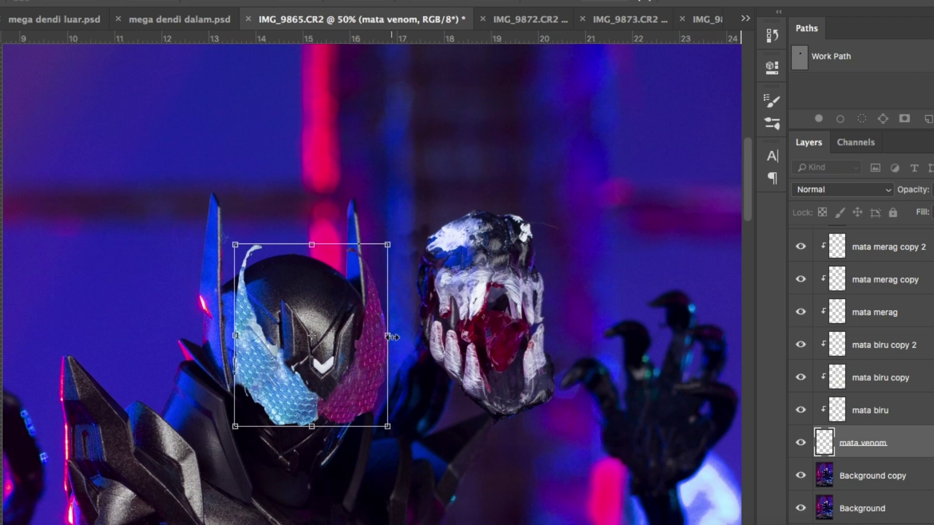
pyautogui.moveTo(387, 336); pyautogui.dragTo(377, 335)
# Stretch mata biru and its two copies wider towards the helmet's centre to fill the blue eye
pyautogui.press('super+plus')
pyautogui.press('super+plus')
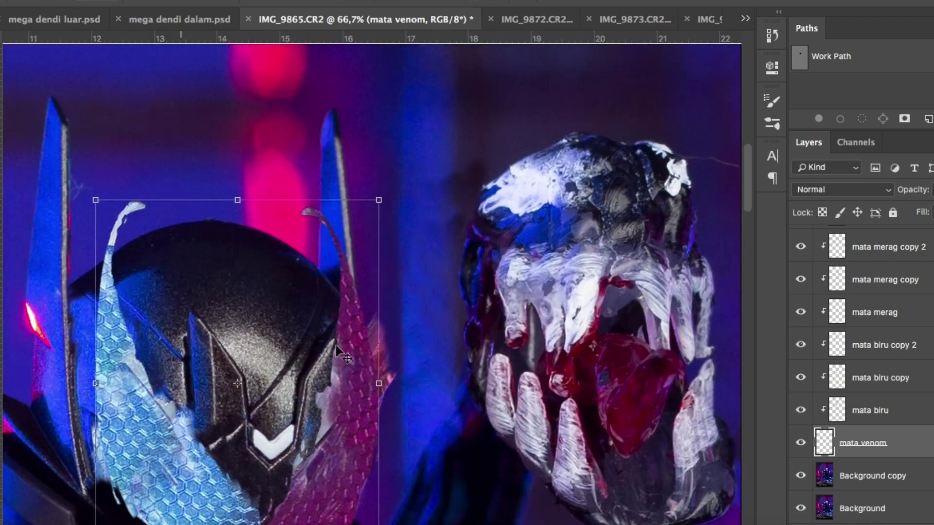
pyautogui.click(882, 355)
pyautogui.keyDown('super'); pyautogui.click(886, 377); pyautogui.keyUp('super')
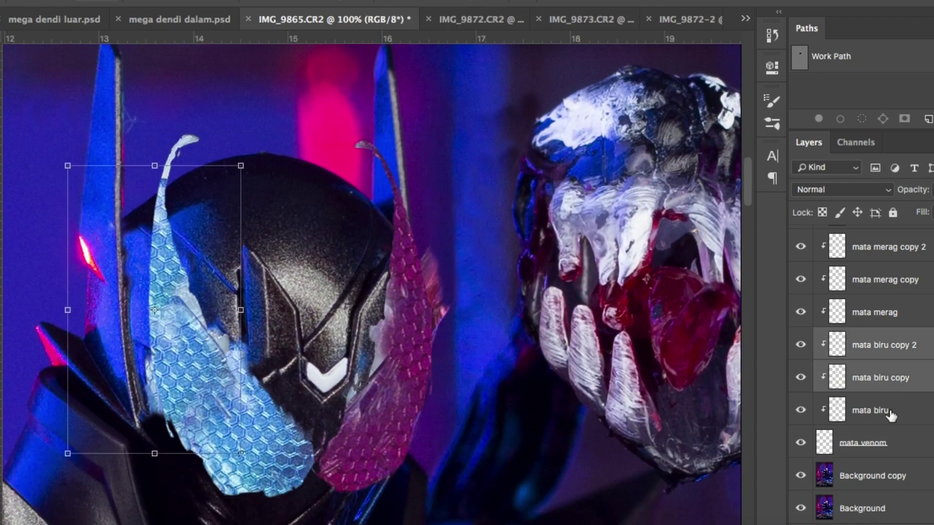
pyautogui.keyDown('super'); pyautogui.click(888, 409); pyautogui.keyUp('super')
pyautogui.moveTo(319, 340); pyautogui.dragTo(349, 335)
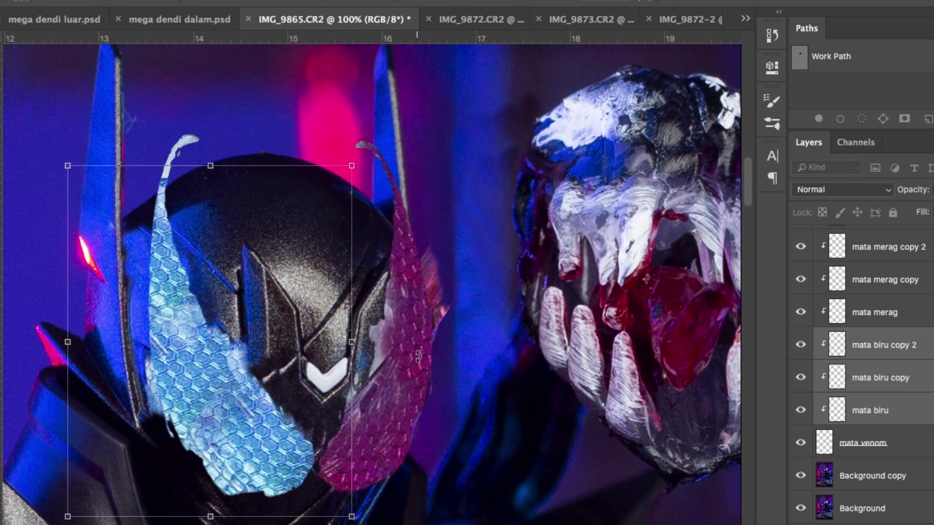
pyautogui.press('Return')
# Stretch mata merag and its three copies slightly wider towards the helmet's centre to fill the pink eye
pyautogui.scroll(3, 811, 348)
pyautogui.click(891, 310)
pyautogui.keyDown('shift'); pyautogui.click(884, 397); pyautogui.keyUp('shift')
pyautogui.moveTo(314, 315)
pyautogui.mouseDown()
pyautogui.moveTo(288, 316)
pyautogui.moveTo(302, 316)
pyautogui.mouseUp()
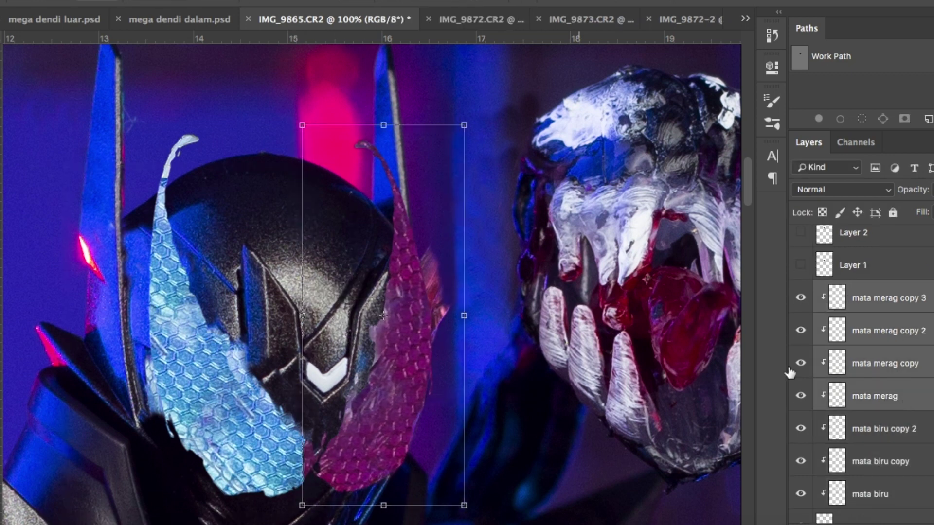
# Remove the mata merag overlap from the lower inner tip of the blue eye
pyautogui.click(900, 427)
pyautogui.click(875, 396)
pyautogui.press('b')
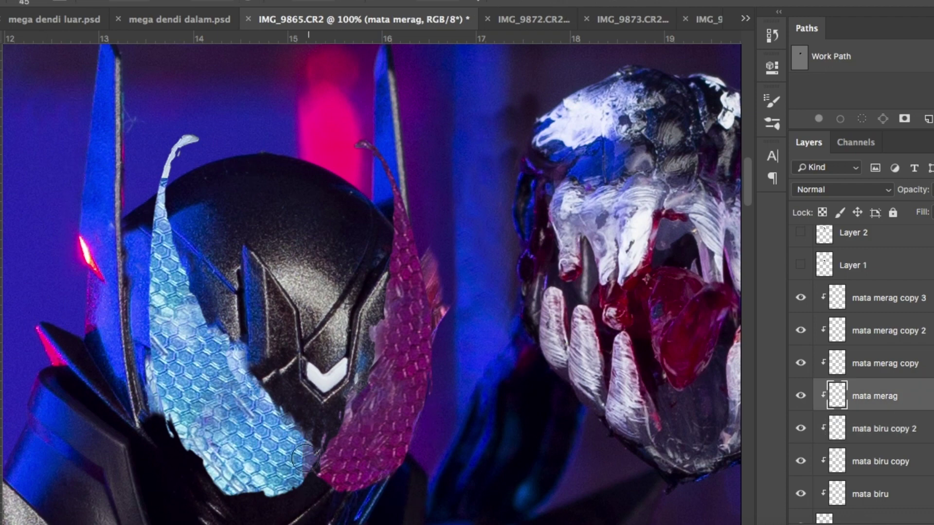
# Show Layer 2 with the Venom mouth on the figure
pyautogui.scroll(-5, 312, 433)
pyautogui.scroll(1, 827, 384)
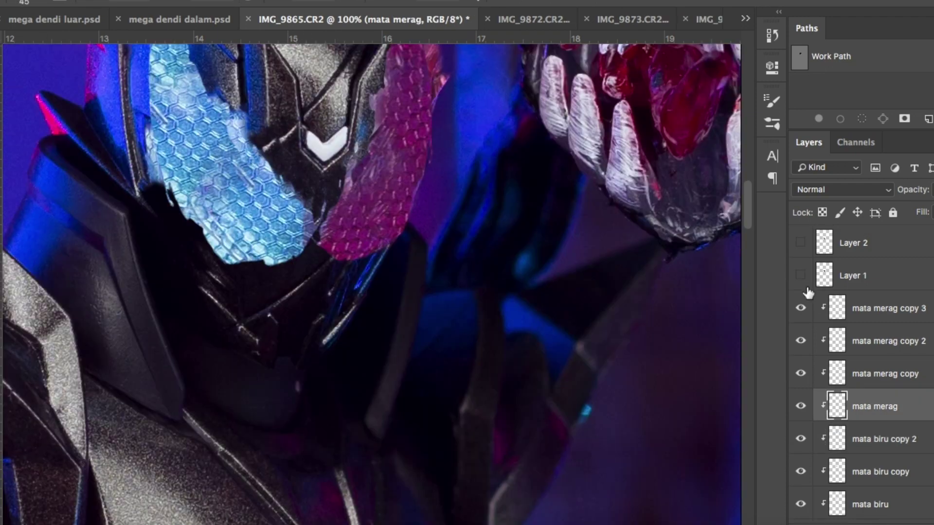
pyautogui.click(801, 243)
pyautogui.press('super+minus')
pyautogui.press('super+minus')
pyautogui.press('super+minus')
pyautogui.press('super+minus')
pyautogui.press('super+minus')
pyautogui.press('super+minus')
pyautogui.press('super+minus')
pyautogui.press('super+plus')
pyautogui.press('super+plus')
pyautogui.press('super+plus')
pyautogui.press('super+plus')
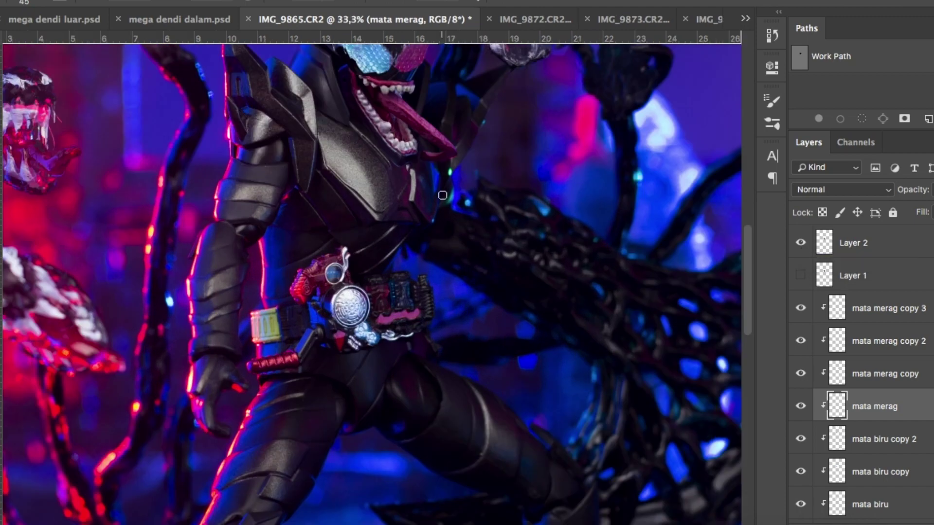
pyautogui.scroll(5, 445, 196)
# Move the Venom mouth on Layer 2 up towards the eyes and place the layer beneath mata venom
pyautogui.click(873, 247)
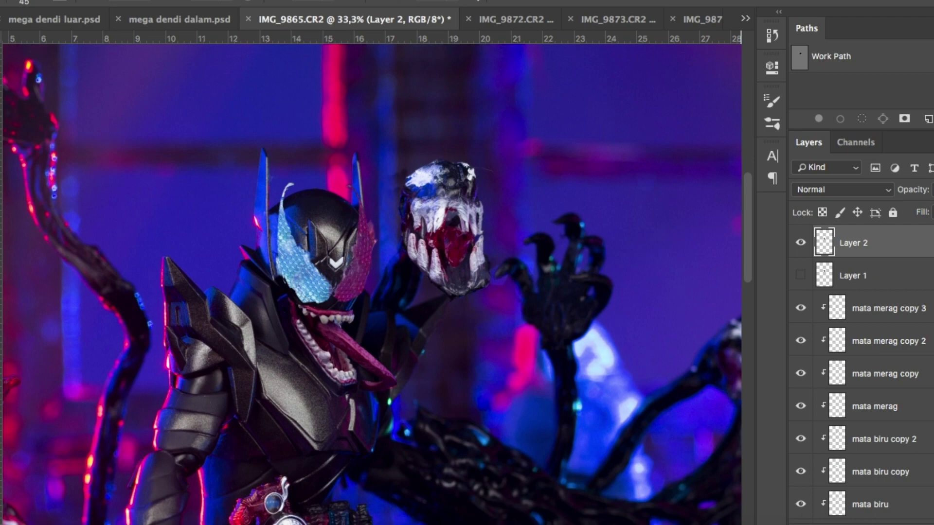
pyautogui.press('v')
pyautogui.press('super+plus')
pyautogui.press('super+plus')
pyautogui.press('super+plus')
pyautogui.moveTo(323, 402); pyautogui.dragTo(324, 368)
pyautogui.moveTo(896, 247); pyautogui.dragTo(871, 459)
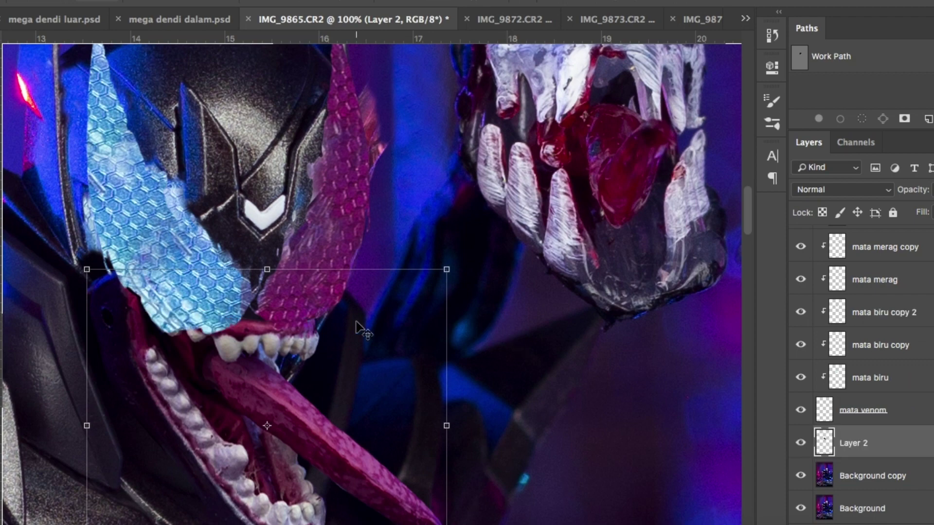
pyautogui.scroll(-3, 357, 322)
pyautogui.hscroll(-2, 357, 322)
pyautogui.moveTo(335, 175); pyautogui.dragTo(336, 199)
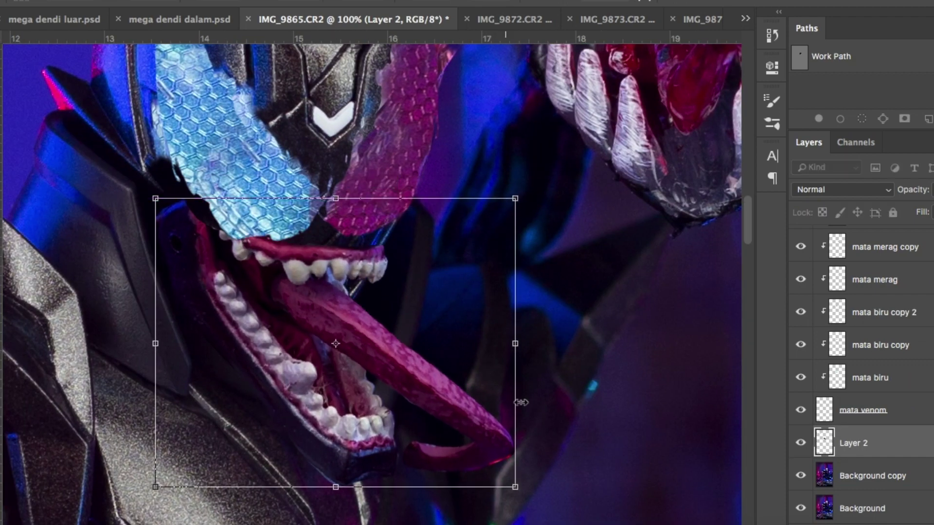
pyautogui.moveTo(541, 336); pyautogui.dragTo(530, 376)
pyautogui.moveTo(406, 349); pyautogui.dragTo(390, 362)
pyautogui.press('super+minus')
pyautogui.press('super+minus')
pyautogui.press('super+minus')
pyautogui.press('super+minus')
pyautogui.press('Return')
pyautogui.press('super+plus')
pyautogui.press('super+plus')
pyautogui.press('super+plus')
pyautogui.press('super+plus')
pyautogui.press('super+plus')
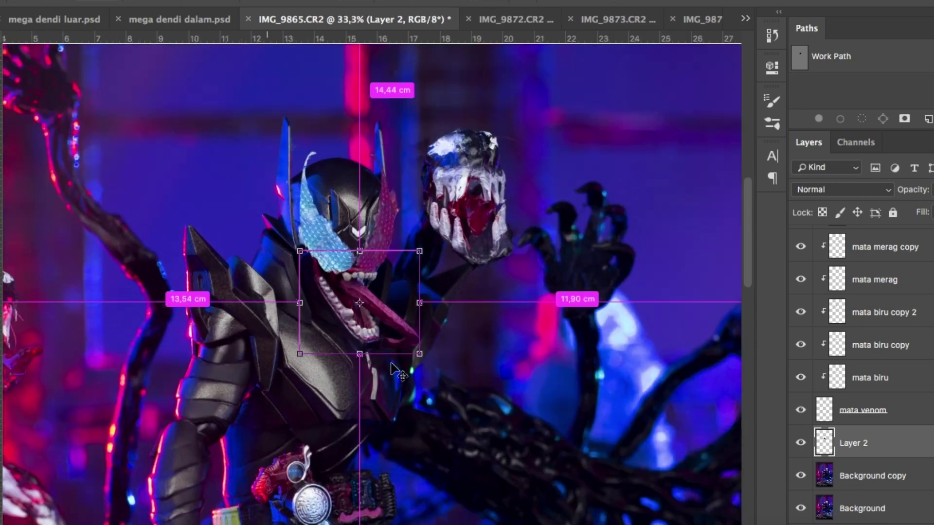
pyautogui.press('super+minus')
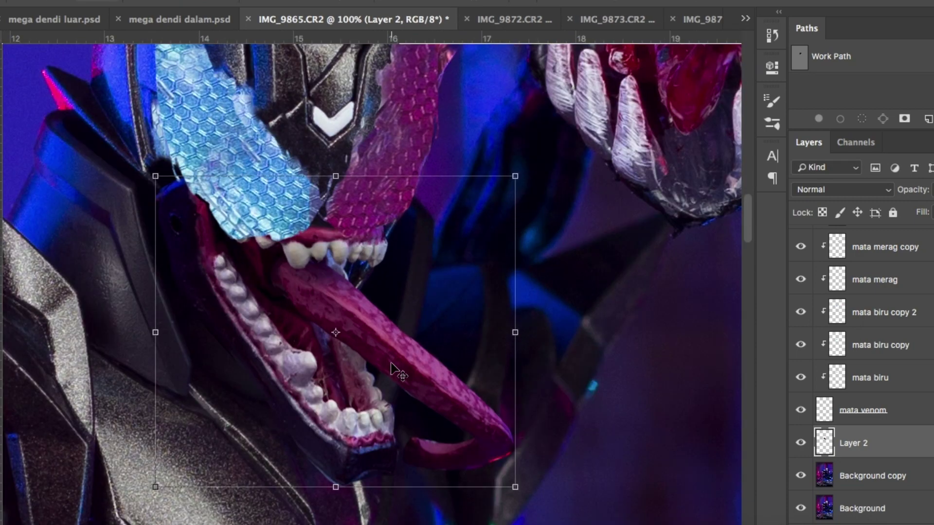
pyautogui.press('Return')
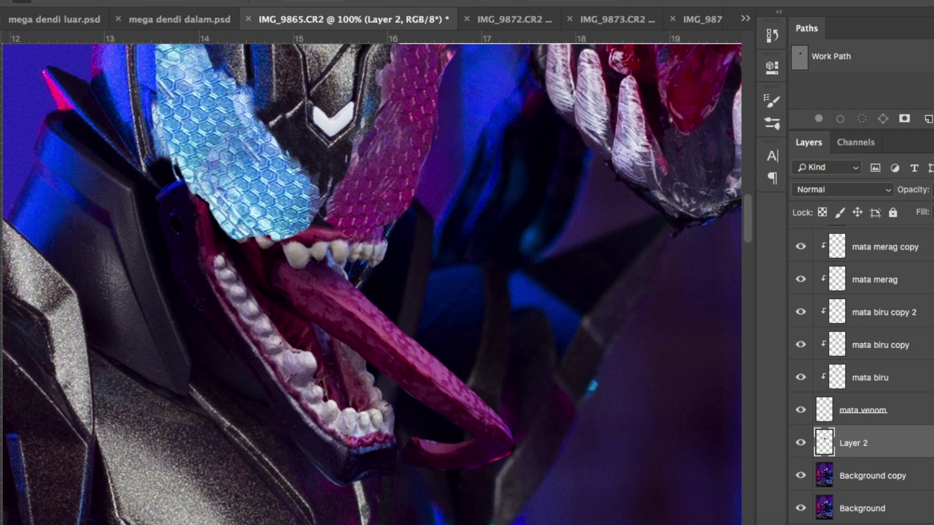
# Trace a closed path around the lower jaw and its teeth on Layer 2 and turn it into a selection
pyautogui.click(186, 237)
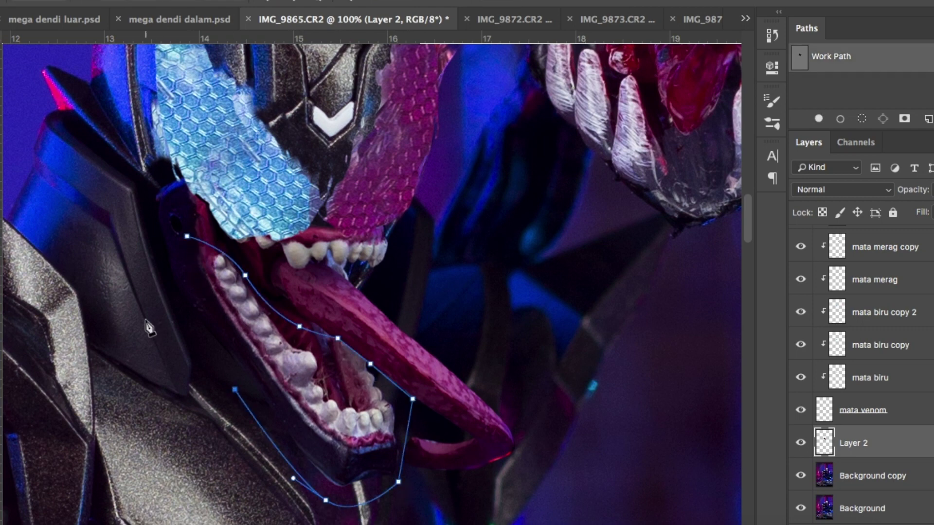
pyautogui.rightClick(453, 247)
pyautogui.click(519, 315)
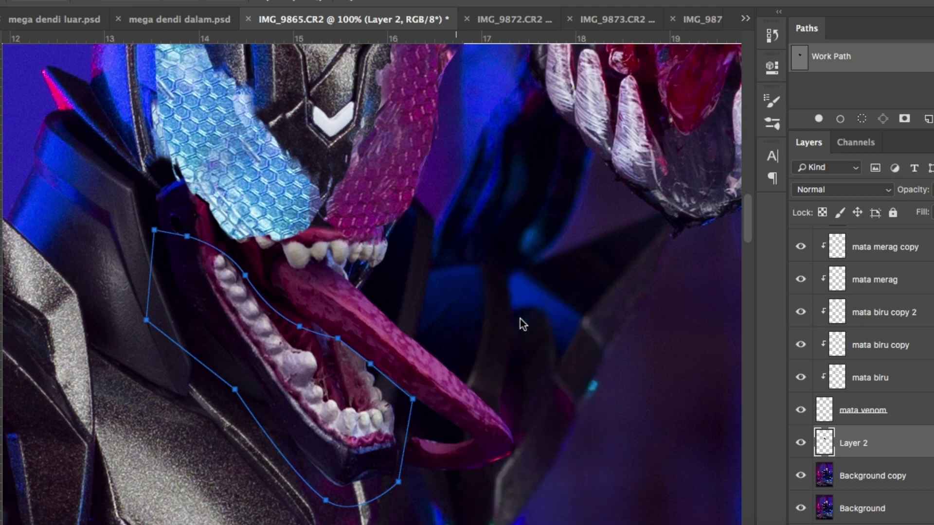
# Transform the selected lower jaw to be narrower and shorter, and clear the selection
pyautogui.press('super+t')
pyautogui.moveTo(417, 369)
pyautogui.mouseDown()
pyautogui.moveTo(388, 369)
pyautogui.moveTo(410, 368)
pyautogui.moveTo(400, 369)
pyautogui.mouseUp()
pyautogui.moveTo(275, 507); pyautogui.dragTo(277, 443)
pyautogui.press('Return')
pyautogui.press('super+d')
# Check how the mouth and eyes sit on the whole figure, both close up and in the full image
pyautogui.press('super+minus')
pyautogui.press('super+minus')
pyautogui.press('super+minus')
pyautogui.press('super+minus')
pyautogui.press('super+minus')
pyautogui.press('super+plus')
pyautogui.press('super+plus')
pyautogui.press('super+plus')
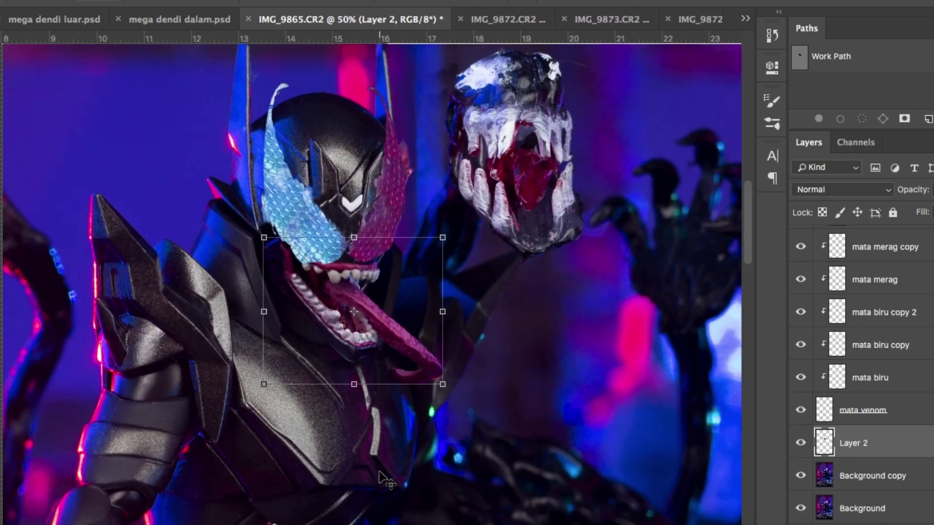
pyautogui.press('super+minus')
pyautogui.press('super+minus')
pyautogui.press('super+minus')
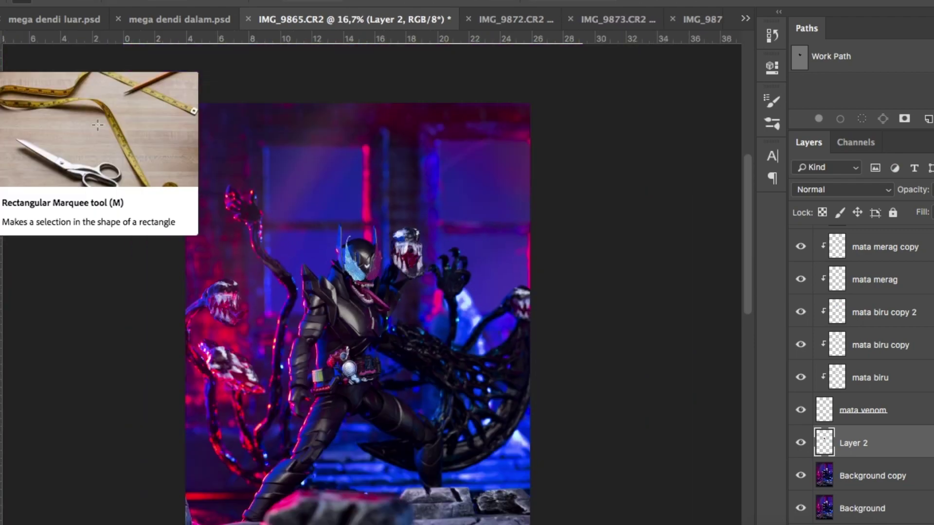
pyautogui.press('super+plus')
# Switch to IMG_9873.CR2 and trace a path from the Venom hand's fingertips up the outer edge of the forearm
pyautogui.click(710, 20)
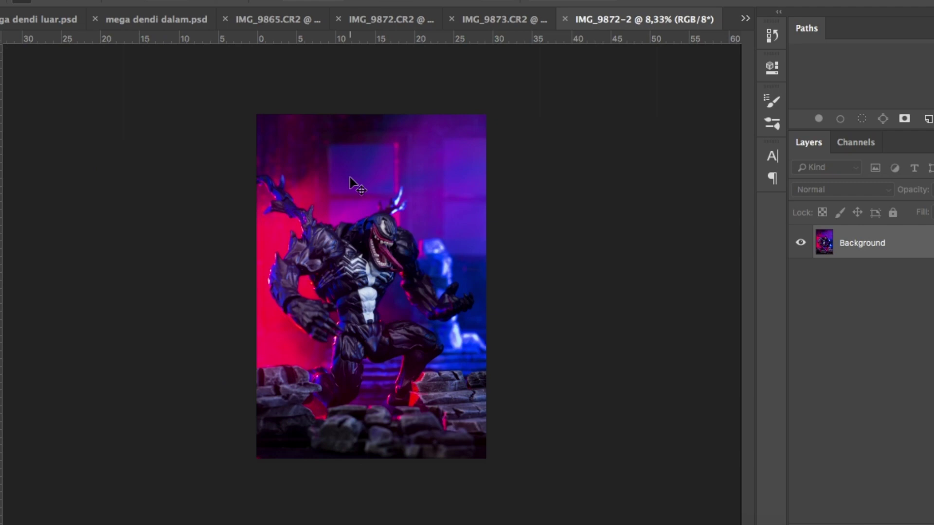
pyautogui.press('super+plus')
pyautogui.hotkey('ctrl', 'shift', 'Tab')
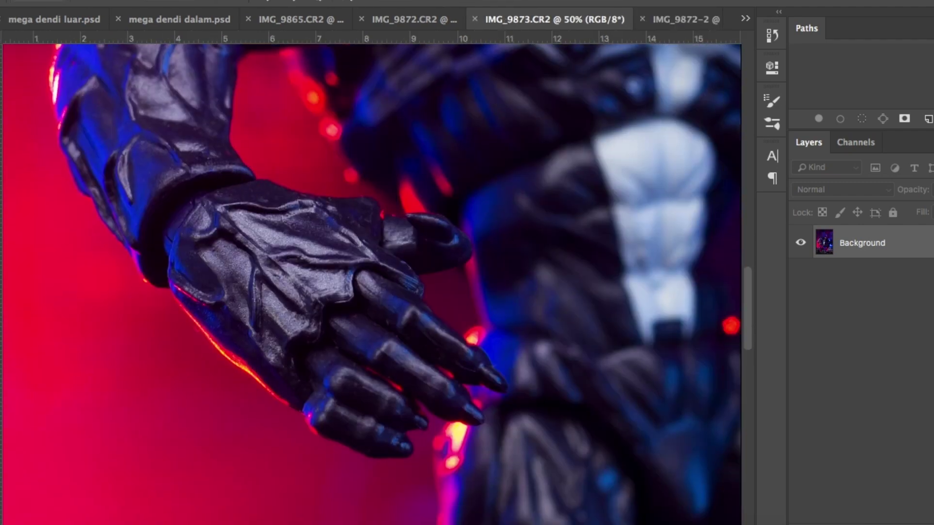
pyautogui.moveTo(410, 458); pyautogui.dragTo(378, 467)
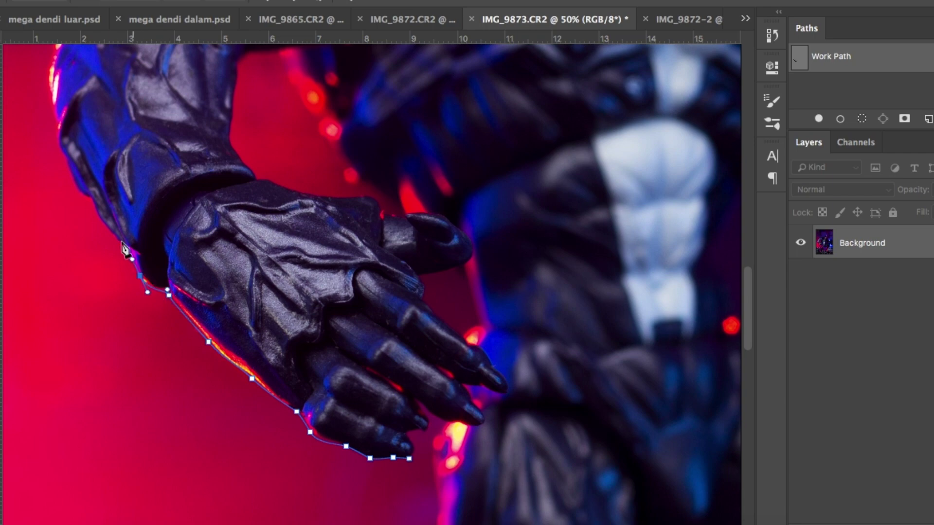
pyautogui.moveTo(55, 128); pyautogui.dragTo(54, 123)
pyautogui.moveTo(49, 100); pyautogui.dragTo(47, 87)
# Continue the path around the elbow spike and down the inner edge of the Venom forearm to the wrist
pyautogui.scroll(6, 59, 264)
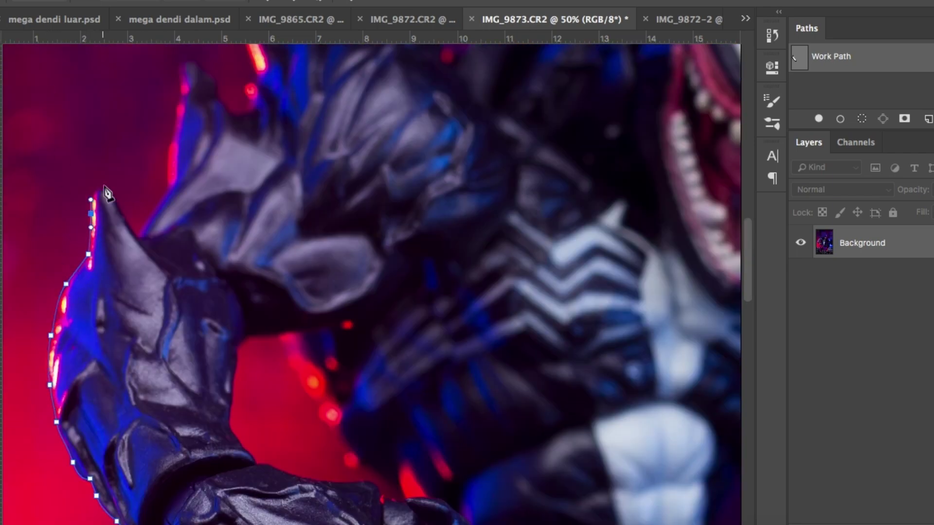
pyautogui.click(175, 228)
pyautogui.click(205, 253)
pyautogui.moveTo(246, 315); pyautogui.dragTo(246, 328)
pyautogui.click(236, 356)
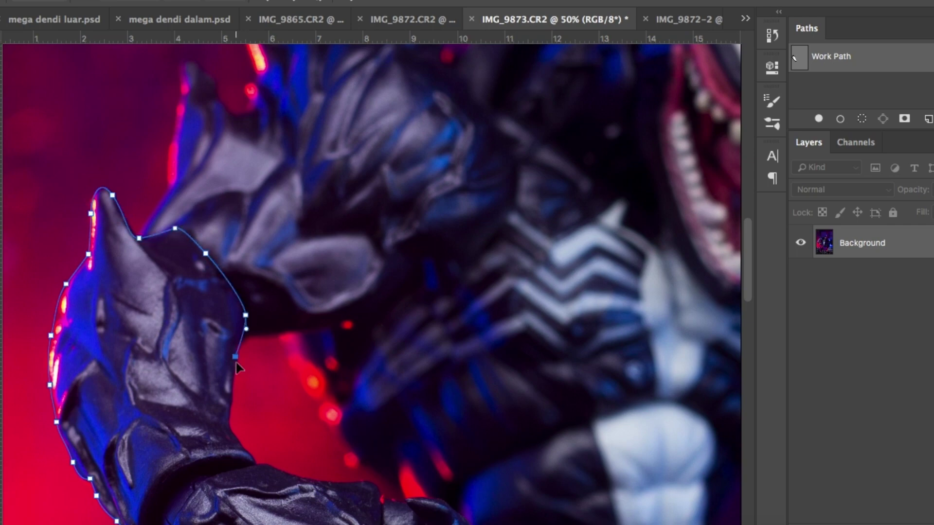
pyautogui.moveTo(233, 432); pyautogui.dragTo(238, 437)
pyautogui.scroll(-5, 237, 438)
pyautogui.moveTo(175, 313); pyautogui.dragTo(187, 327)
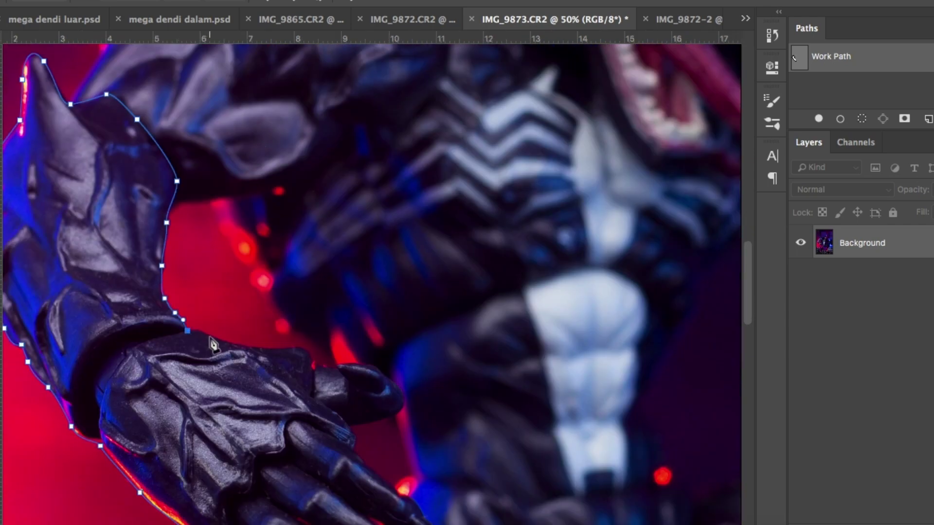
# Extend the path along the edge of the hand and around the thumb back to the palm
pyautogui.click(378, 368)
pyautogui.click(400, 389)
pyautogui.moveTo(397, 417); pyautogui.dragTo(408, 414)
pyautogui.click(351, 425)
pyautogui.moveTo(355, 441); pyautogui.dragTo(281, 314)
# Trace the path around the fingers and their claws towards its starting point to finish the arm outline
pyautogui.press('super+plus')
pyautogui.click(273, 342)
pyautogui.click(292, 362)
pyautogui.moveTo(306, 368); pyautogui.dragTo(316, 377)
pyautogui.click(322, 391)
pyautogui.click(342, 413)
pyautogui.moveTo(334, 425); pyautogui.dragTo(318, 420)
pyautogui.click(294, 430)
pyautogui.click(311, 455)
pyautogui.moveTo(303, 469); pyautogui.dragTo(293, 469)
pyautogui.click(285, 466)
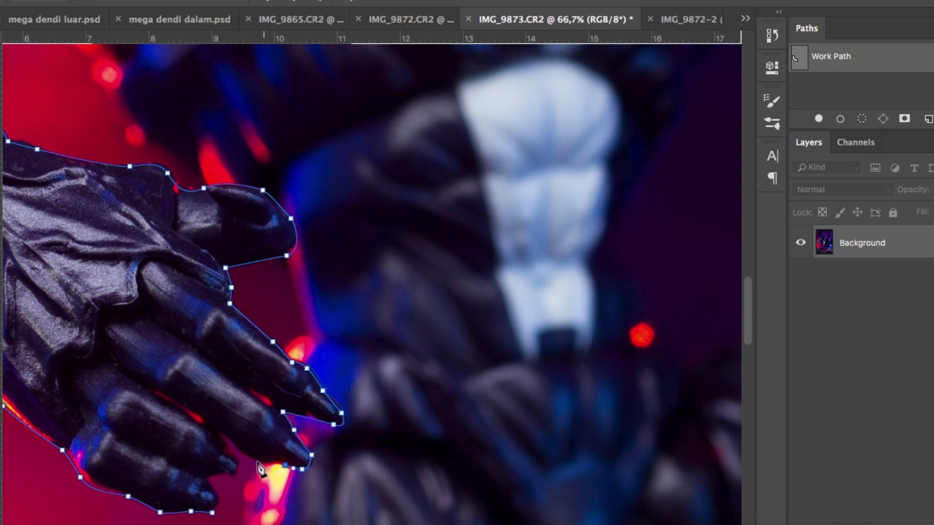
pyautogui.click(225, 438)
# Turn the arm path into a selection, copy the arm into IMG_9865.CR2 as Layer 3, and rotate it over the figure's forearm
pyautogui.rightClick(388, 272)
pyautogui.click(471, 340)
pyautogui.press('super+j')
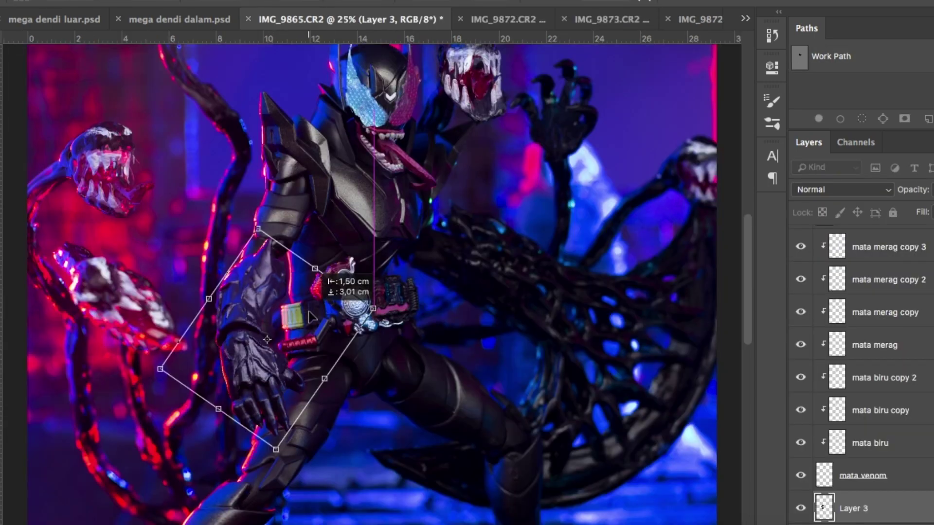
pyautogui.moveTo(317, 275); pyautogui.dragTo(368, 258)
pyautogui.hotkey('ctrl', '+')
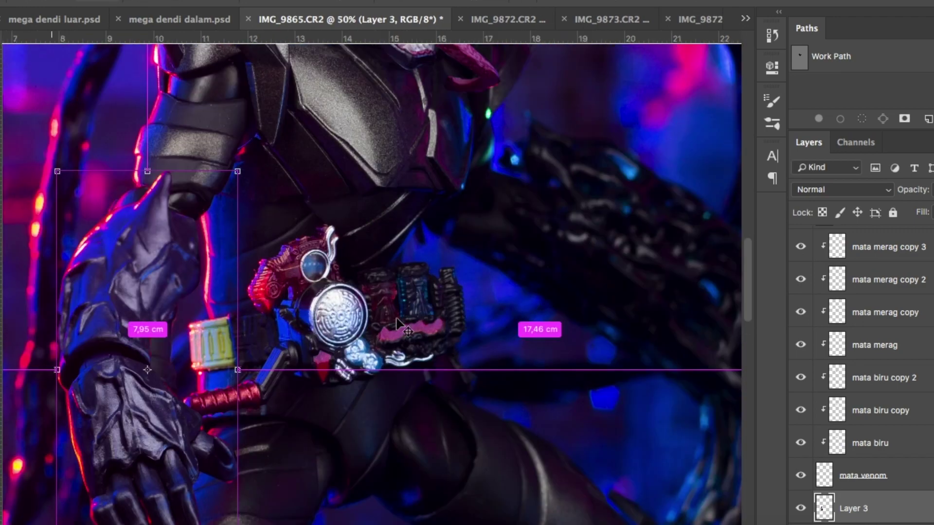
pyautogui.press('Return')
# Shift the arm's midtones towards yellow with Color Balance and stretch the arm slightly wider
pyautogui.hotkey('ctrl', 'b')
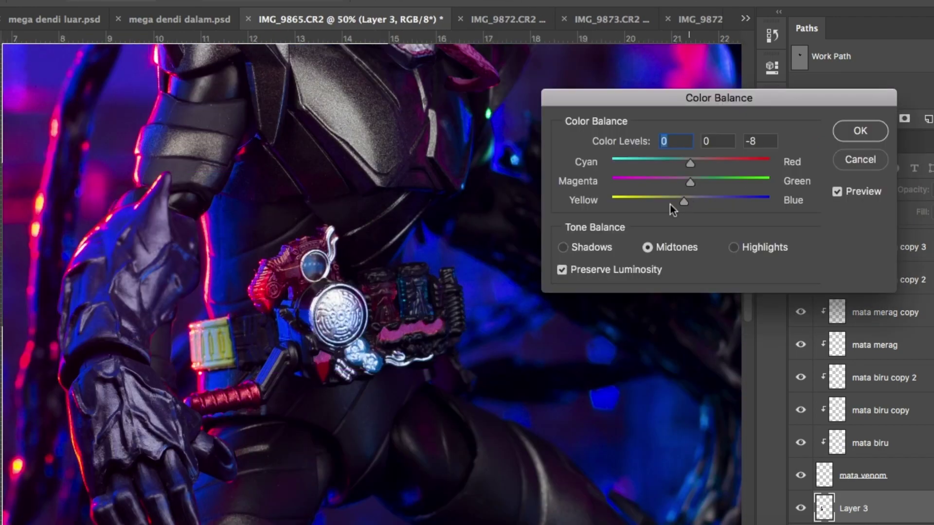
pyautogui.click(860, 131)
pyautogui.hotkey('ctrl', 't')
pyautogui.moveTo(241, 369)
pyautogui.mouseDown()
pyautogui.moveTo(269, 370)
pyautogui.moveTo(258, 370)
pyautogui.mouseUp()
pyautogui.press('Return')
# Refine the inner edge of the Venom forearm beside the figure's waist
pyautogui.click(223, 2)
pyautogui.moveTo(205, 225); pyautogui.dragTo(213, 300)
pyautogui.scroll(-5, 214, 299)
pyautogui.press('super+minus')
pyautogui.press('super+minus')
pyautogui.press('super+minus')
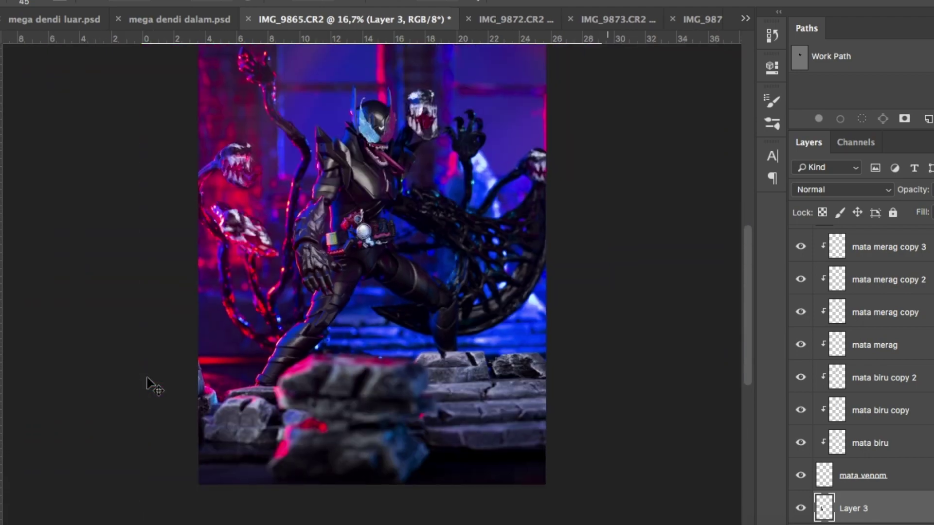
# Compare the figure with and without the mouth on Layer 2, in the full image and close up
pyautogui.press('super+plus')
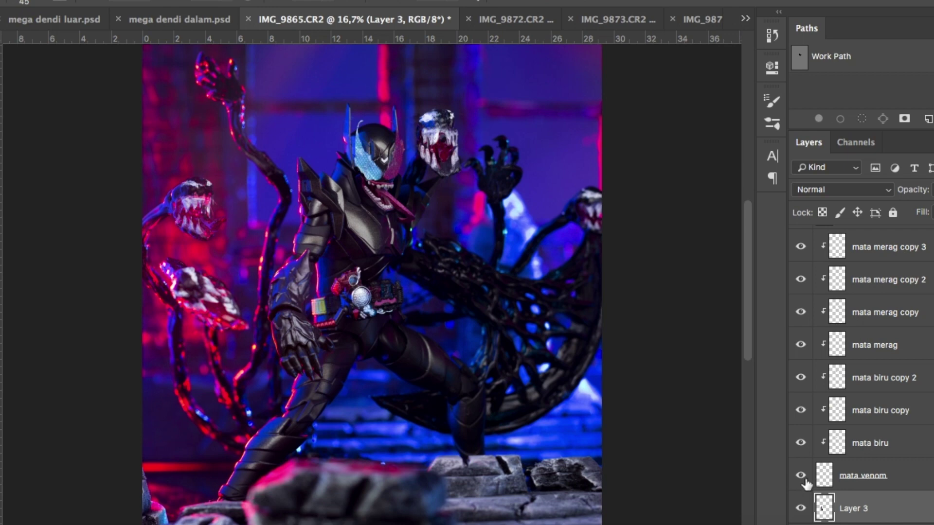
pyautogui.scroll(-1, 803, 484)
pyautogui.click(801, 520)
pyautogui.click(801, 520)
pyautogui.click(800, 520)
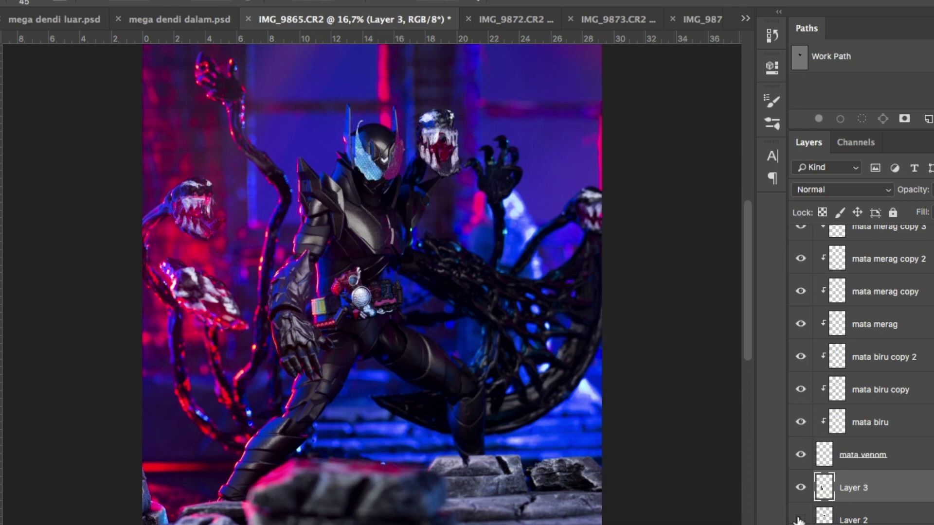
pyautogui.press('super+plus')
pyautogui.press('super+plus')
pyautogui.press('super+plus')
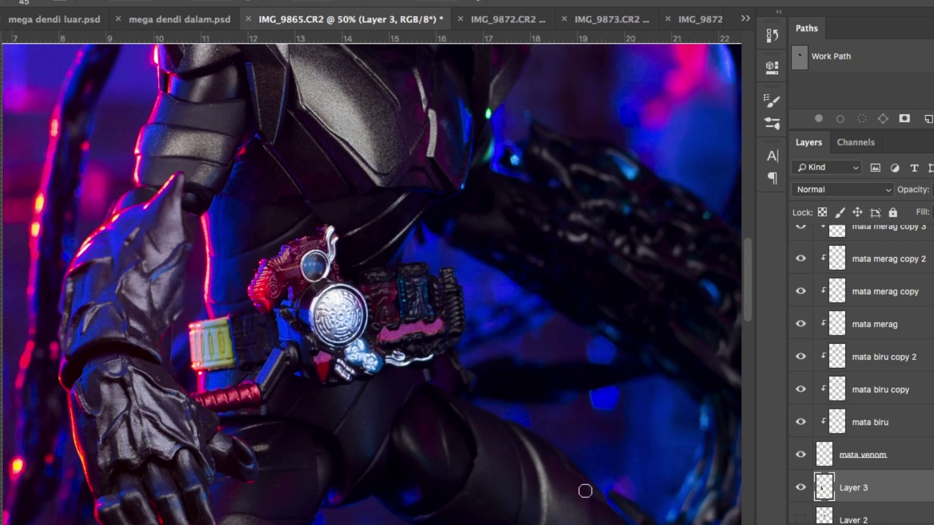
pyautogui.scroll(6, 480, 295)
pyautogui.click(801, 519)
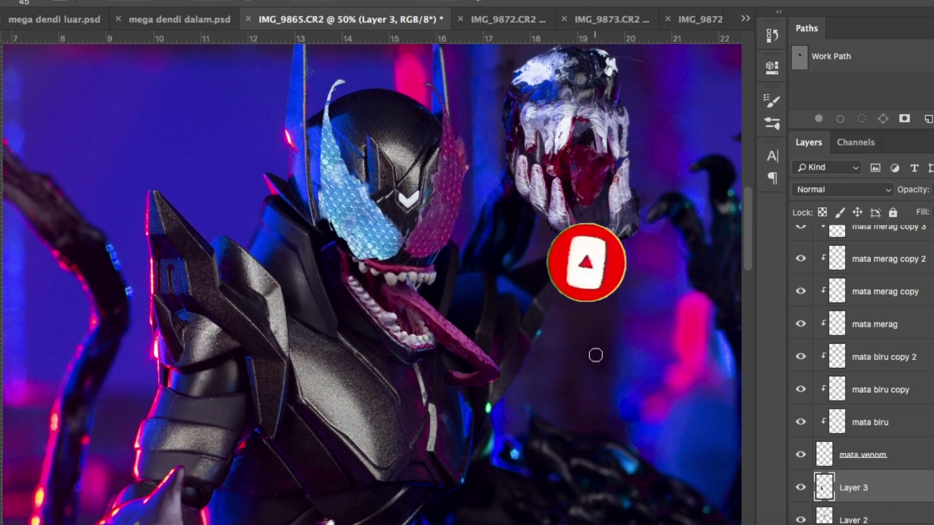
# Compare the image with and without Layer 3 and the mata venom layer, and hide Layer 2
pyautogui.hotkey('ctrl', '-')
pyautogui.hotkey('ctrl', '-')
pyautogui.hotkey('ctrl', '-')
pyautogui.click(803, 487)
pyautogui.click(802, 487)
pyautogui.click(803, 456)
pyautogui.click(804, 456)
pyautogui.click(805, 518)
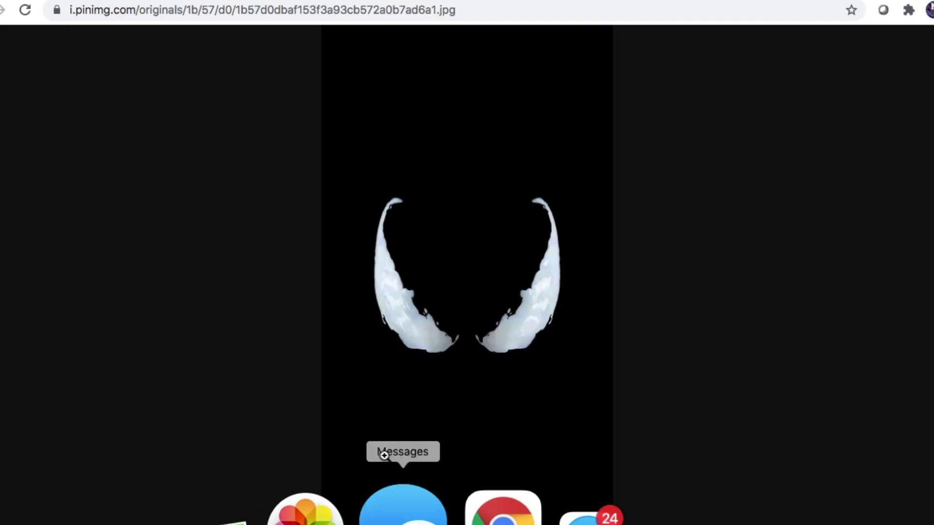
# Switch to Chrome and search Google Images for "icon venom helmet"
pyautogui.click(185, 9)
pyautogui.write('icon vn')
pyautogui.press('BackSpace')
pyautogui.write('enom helmet')
pyautogui.press('Return')
pyautogui.click(193, 115)
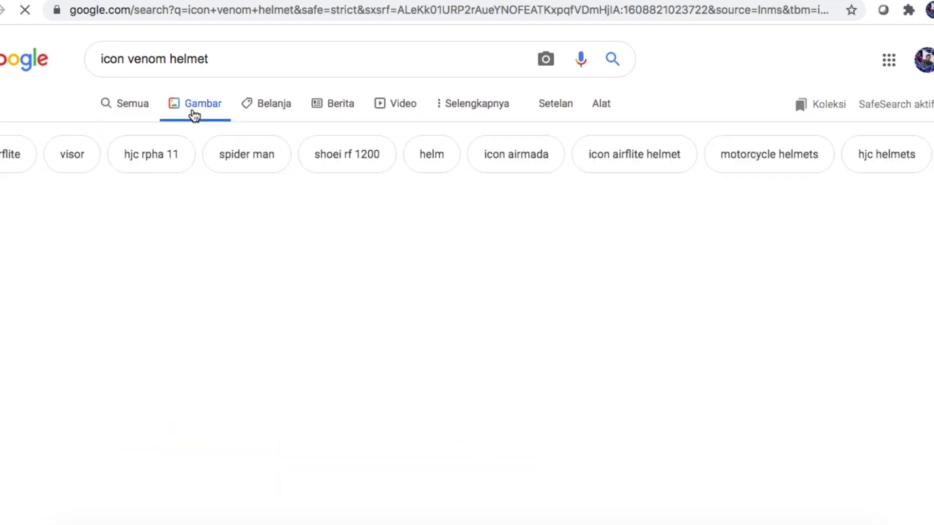
# Change the image search to "icon venom" and open the preview of the round black icon with the white spider
pyautogui.doubleClick(190, 58)
pyautogui.press('BackSpace')
pyautogui.press('Return')
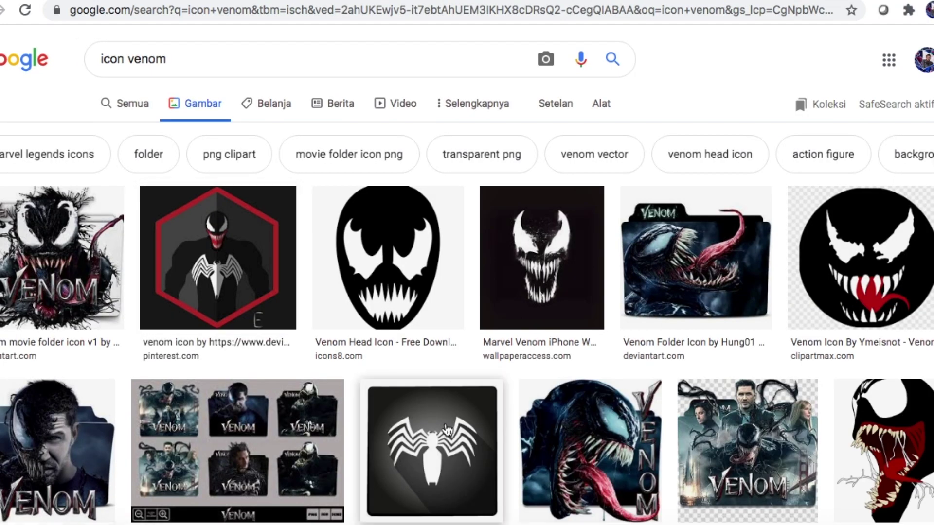
pyautogui.scroll(-8, 447, 430)
pyautogui.click(180, 226)
pyautogui.scroll(8, 389, 229)
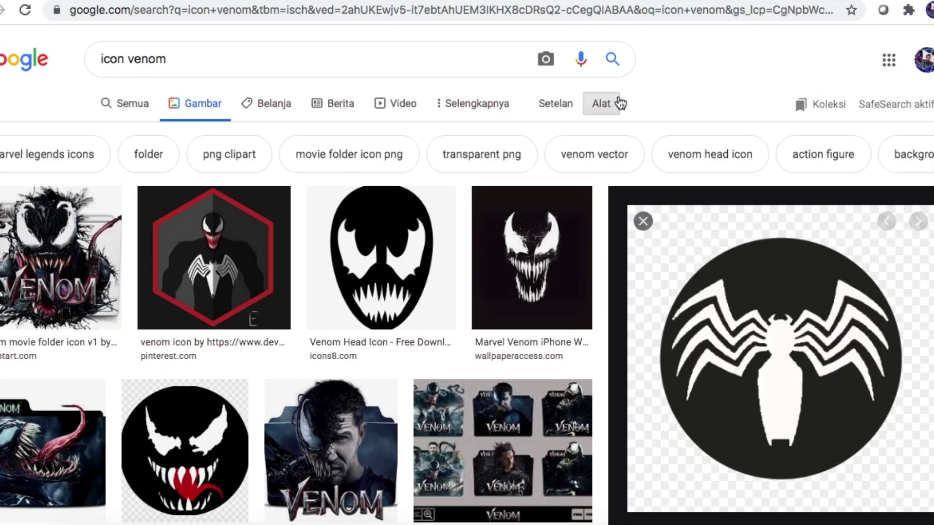
# Try to filter the Venom icon results with the image search tools
pyautogui.click(621, 104)
pyautogui.click(104, 129)
pyautogui.click(117, 182)
pyautogui.scroll(-5, 392, 331)
pyautogui.scroll(5, 393, 333)
pyautogui.click(2, 9)
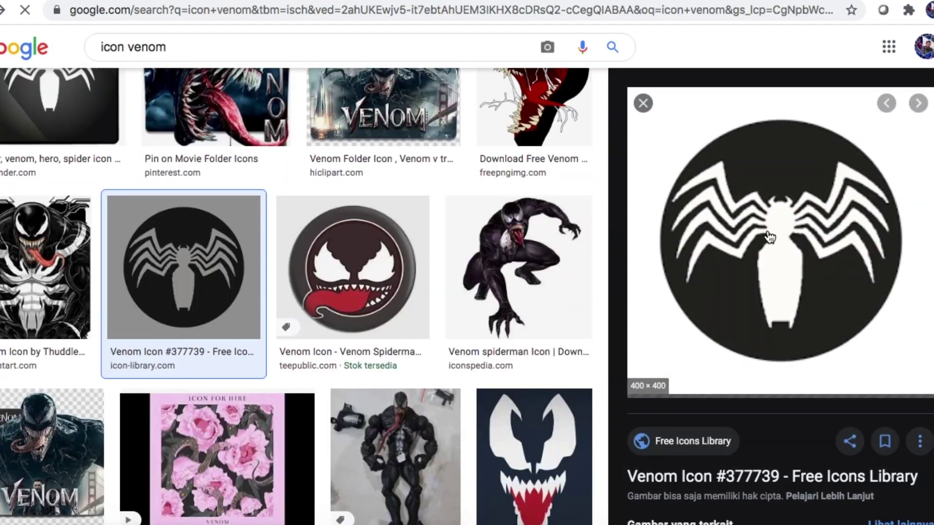
# Copy the white spider icon image and paste it into IMG_9865.CR2 as Layer 4
pyautogui.rightClick(769, 237)
pyautogui.click(815, 331)
pyautogui.hotkey('ctrl', 'Tab')
pyautogui.rightClick(369, 245)
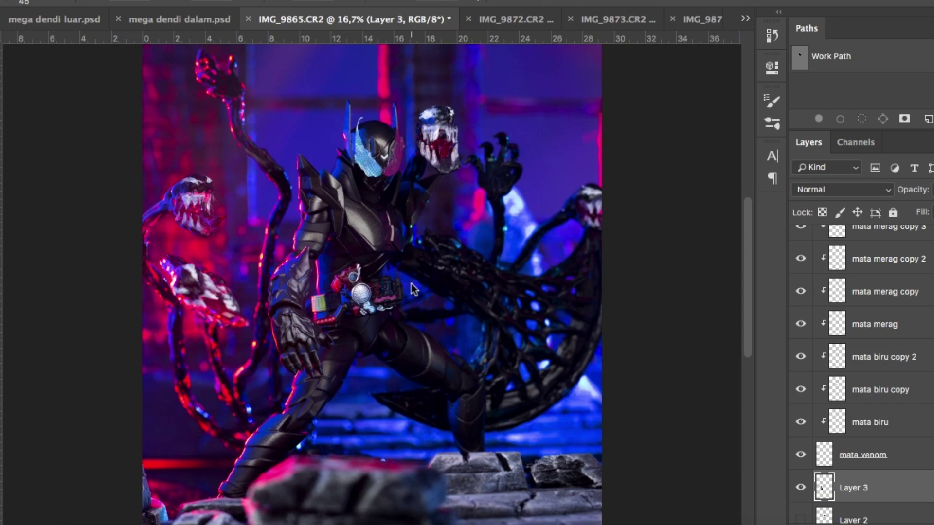
pyautogui.press('super+v')
pyautogui.click(621, 290)
pyautogui.press('v')
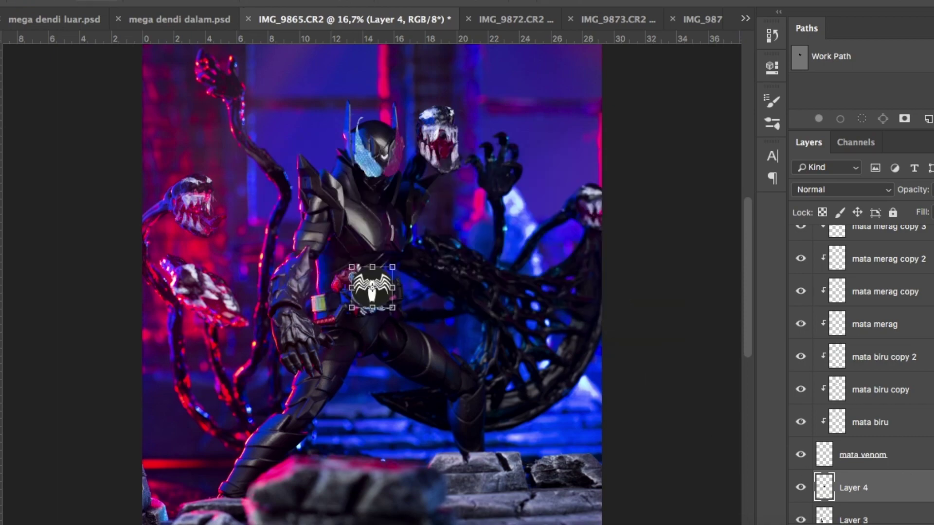
# Move the spider icon up onto the figure's chest and enlarge it
pyautogui.press('super+plus')
pyautogui.press('super+plus')
pyautogui.press('super+plus')
pyautogui.press('super+plus')
pyautogui.moveTo(385, 365); pyautogui.dragTo(462, 172)
pyautogui.scroll(5, 452, 171)
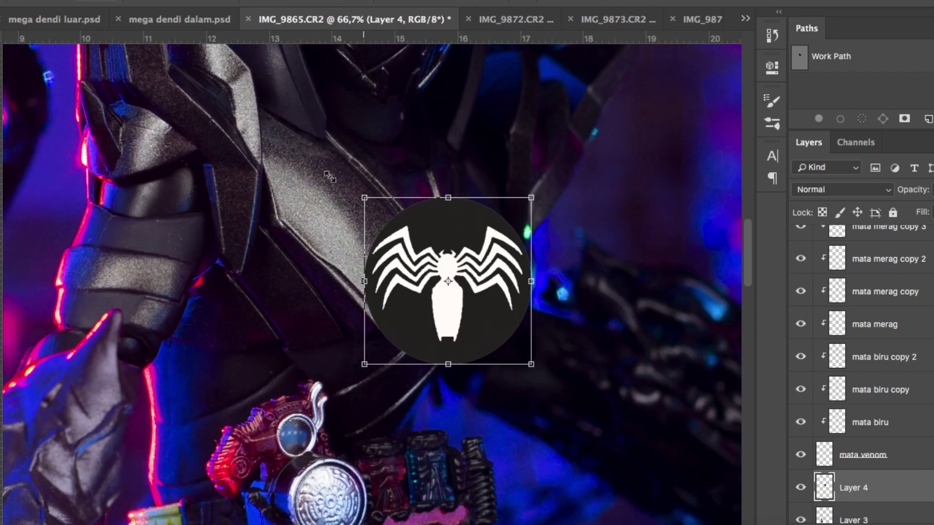
pyautogui.moveTo(363, 197); pyautogui.dragTo(302, 158)
pyautogui.press('Return')
# Select and delete the icon's black circular background, leaving the white spider, and clear the selection
pyautogui.click(431, 181)
pyautogui.press('BackSpace')
pyautogui.press('super+d')
# Enlarge the white spider emblem further and reposition it over the chest armour
pyautogui.press('v')
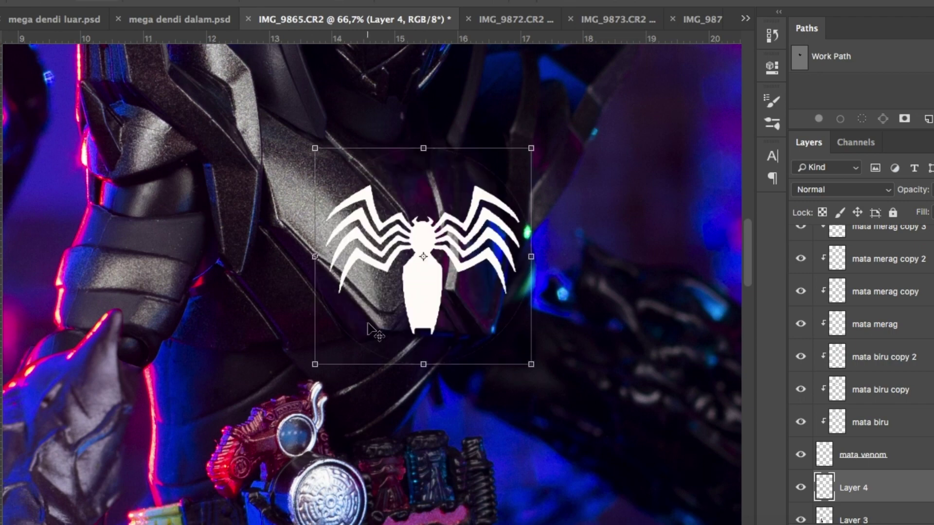
pyautogui.moveTo(374, 333); pyautogui.dragTo(400, 358)
pyautogui.moveTo(340, 173); pyautogui.dragTo(292, 121)
pyautogui.moveTo(423, 287); pyautogui.dragTo(441, 300)
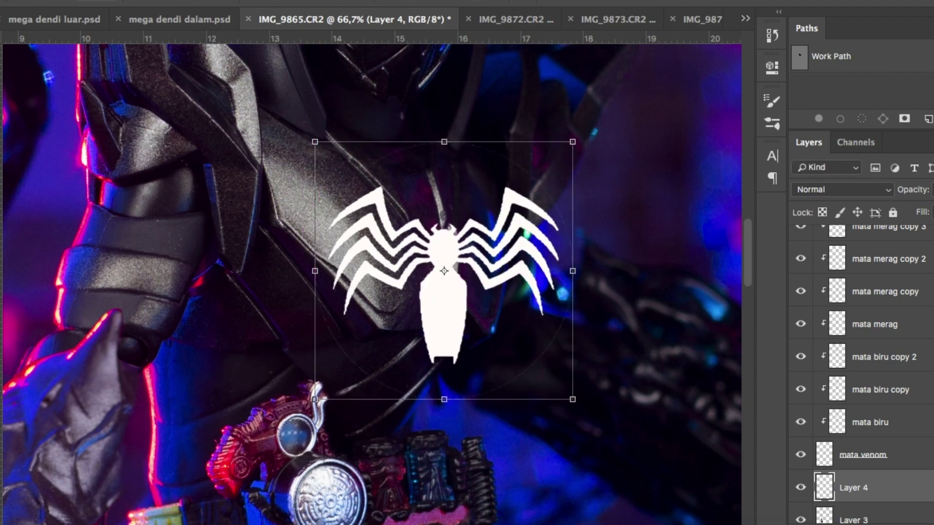
# Warp the spider emblem so its legs and body curve with the chest armour
pyautogui.click(128, 1)
pyautogui.moveTo(229, 307)
pyautogui.click(367, 409)
pyautogui.moveTo(358, 218); pyautogui.dragTo(338, 227)
pyautogui.moveTo(440, 255); pyautogui.dragTo(448, 235)
pyautogui.moveTo(308, 320); pyautogui.dragTo(318, 347)
pyautogui.moveTo(313, 143); pyautogui.dragTo(310, 127)
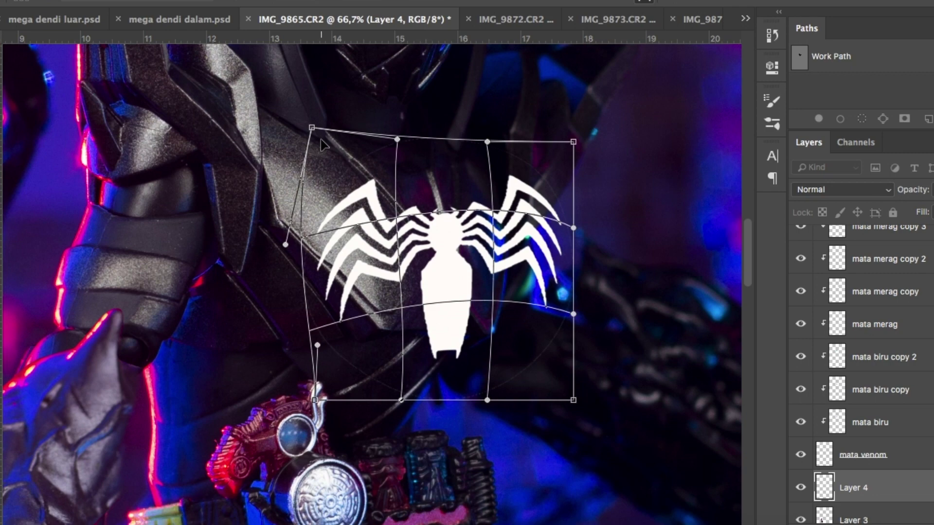
pyautogui.press('Return')
# Distort the emblem so its far side is shorter, following the chest's perspective, and adjust its placement
pyautogui.click(128, 1)
pyautogui.moveTo(229, 307)
pyautogui.click(366, 333)
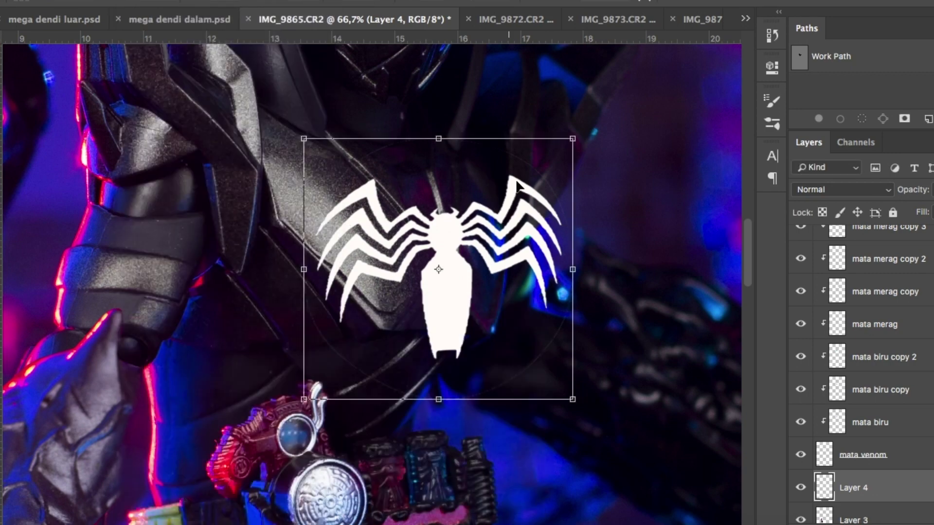
pyautogui.moveTo(572, 399); pyautogui.dragTo(568, 340)
pyautogui.moveTo(481, 280); pyautogui.dragTo(474, 286)
pyautogui.press('Return')
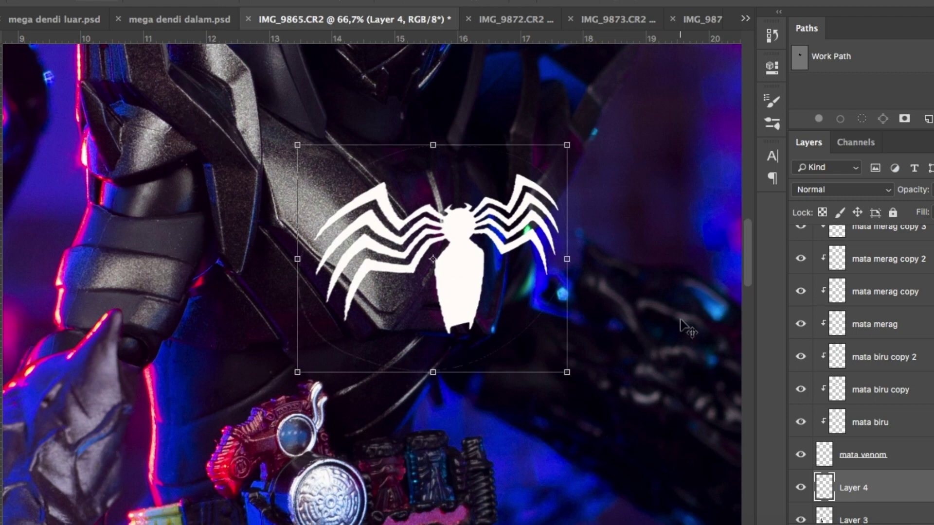
# Narrow the spider emblem from its far side and nudge it into place on the chest
pyautogui.moveTo(568, 259); pyautogui.dragTo(524, 255)
pyautogui.moveTo(462, 279); pyautogui.dragTo(472, 275)
pyautogui.press('Return')
# Set the blend mode of the spider emblem on Layer 4 to Soft Light
pyautogui.press('super+plus')
pyautogui.press('super+plus')
pyautogui.click(859, 197)
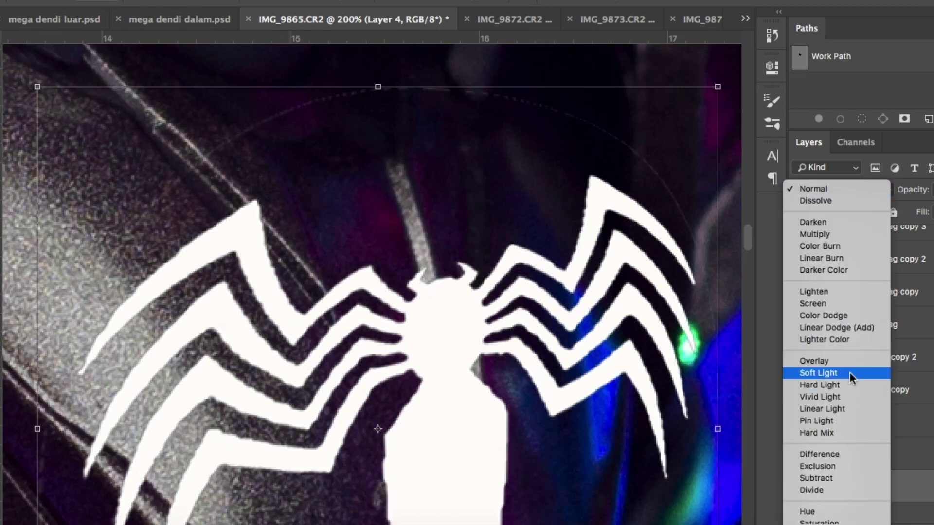
pyautogui.click(850, 373)
pyautogui.hotkey('ctrl', '-')
pyautogui.hotkey('ctrl', '-')
pyautogui.hotkey('ctrl', '-')
pyautogui.hotkey('ctrl', '-')
pyautogui.hotkey('ctrl', '-')
pyautogui.hotkey('ctrl', '+')
pyautogui.hotkey('ctrl', '+')
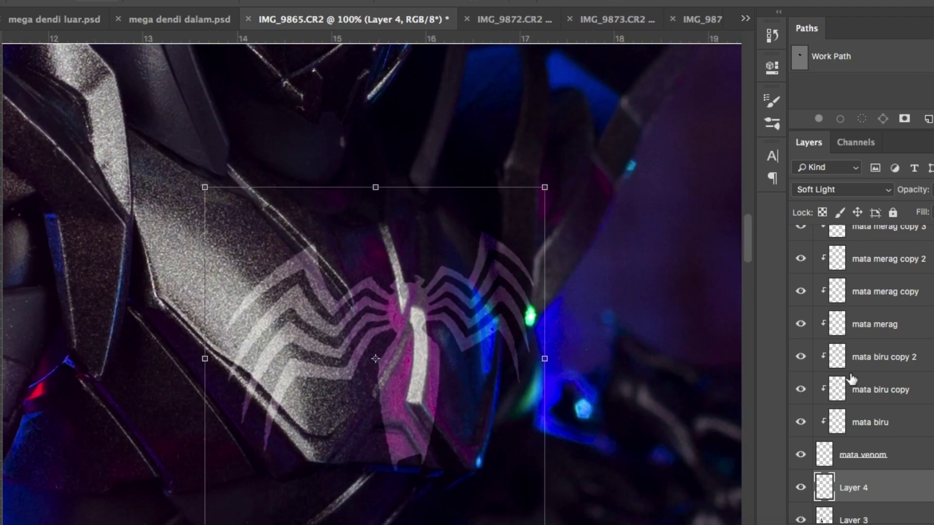
# Erase the emblem's far leg tips beyond the chest armour and, with a smaller eraser, its parts along the central ridge
pyautogui.press('e')
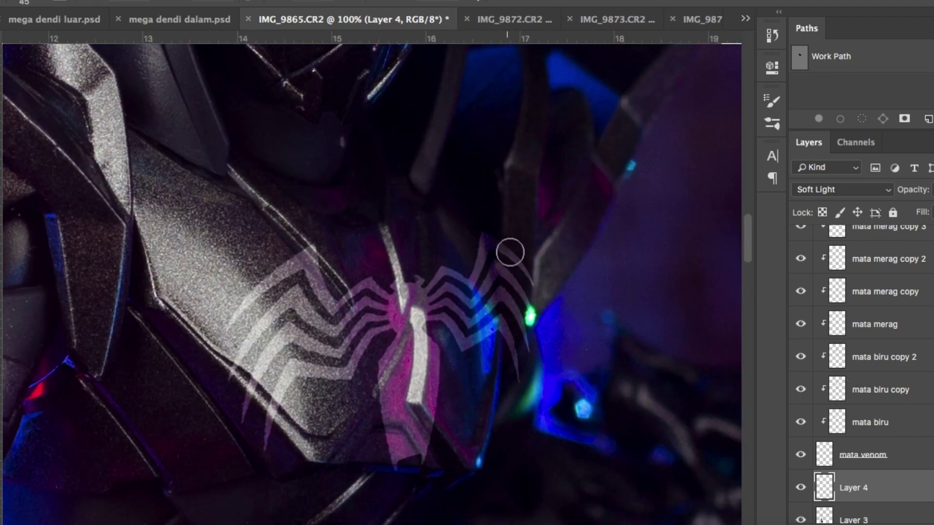
pyautogui.moveTo(506, 250); pyautogui.dragTo(539, 292)
pyautogui.hotkey('ctrl', '+')
pyautogui.hotkey('ctrl', '+')
pyautogui.press('[')
pyautogui.press('[')
pyautogui.press('[')
pyautogui.press('[')
pyautogui.press('[')
pyautogui.moveTo(464, 341)
pyautogui.mouseDown()
pyautogui.moveTo(471, 286)
pyautogui.moveTo(476, 358)
pyautogui.mouseUp()
pyautogui.scroll(-5, 486, 373)
pyautogui.moveTo(449, 196)
pyautogui.mouseDown()
pyautogui.moveTo(379, 335)
pyautogui.moveTo(398, 316)
pyautogui.moveTo(473, 152)
pyautogui.moveTo(481, 45)
pyautogui.moveTo(486, 206)
pyautogui.moveTo(480, 388)
pyautogui.moveTo(468, 455)
pyautogui.moveTo(480, 449)
pyautogui.moveTo(467, 353)
pyautogui.moveTo(470, 285)
pyautogui.moveTo(483, 336)
pyautogui.moveTo(486, 178)
pyautogui.mouseUp()
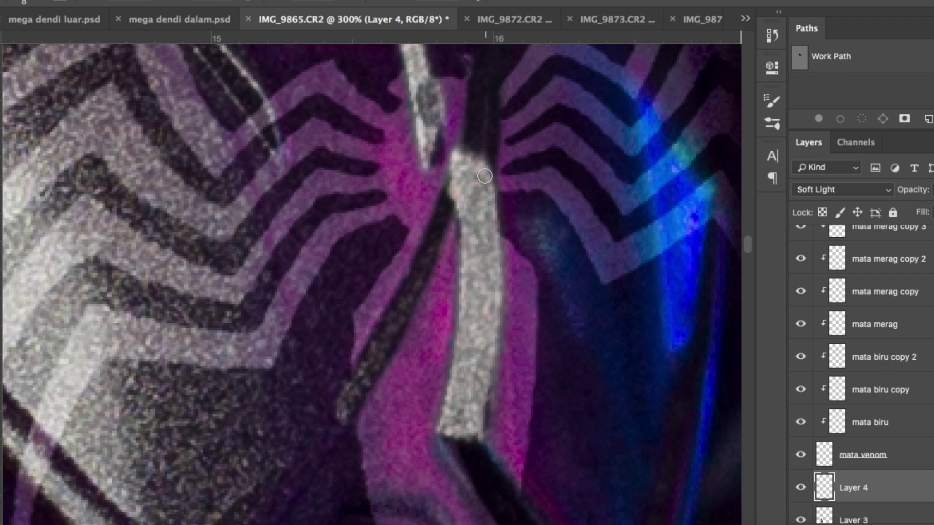
# Erase the excess parts of the emblem's near-side legs around the edges of the chest plate
pyautogui.scroll(5, 368, 222)
pyautogui.hscroll(-2, 368, 221)
pyautogui.moveTo(288, 285)
pyautogui.mouseDown()
pyautogui.moveTo(203, 204)
pyautogui.moveTo(358, 375)
pyautogui.moveTo(363, 336)
pyautogui.mouseUp()
pyautogui.hotkey('ctrl', '1')
pyautogui.keyDown('ctrl'); pyautogui.click(251, 431); pyautogui.keyUp('ctrl')
pyautogui.keyDown('ctrl'); pyautogui.click(252, 431); pyautogui.keyUp('ctrl')
pyautogui.moveTo(395, 406)
pyautogui.mouseDown()
pyautogui.moveTo(299, 288)
pyautogui.moveTo(223, 228)
pyautogui.moveTo(327, 425)
pyautogui.mouseUp()
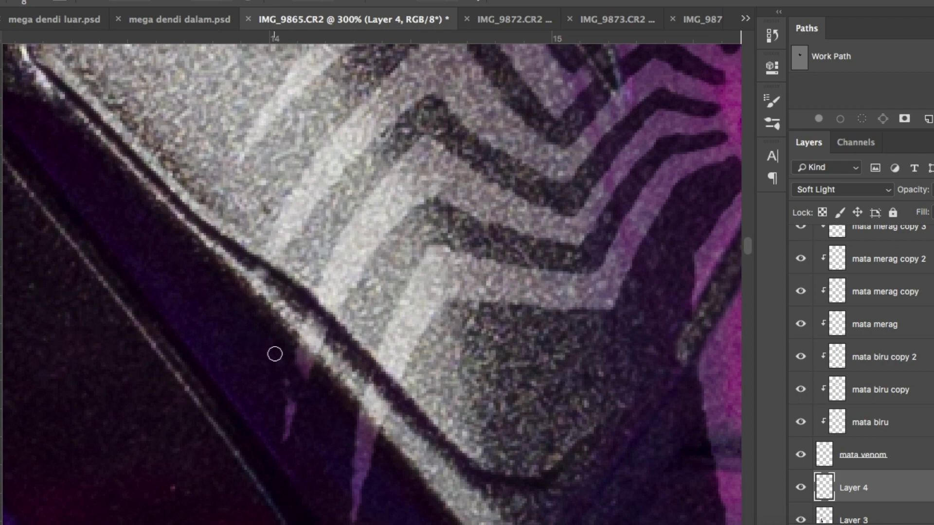
# Check how the spider emblem blends in with the whole figure
pyautogui.hotkey('ctrl', '-')
pyautogui.hotkey('ctrl', '-')
pyautogui.hotkey('ctrl', '-')
pyautogui.hotkey('ctrl', '-')
pyautogui.hotkey('ctrl', '-')
pyautogui.hotkey('ctrl', '-')
pyautogui.hotkey('ctrl', '-')
pyautogui.hotkey('ctrl', '-')
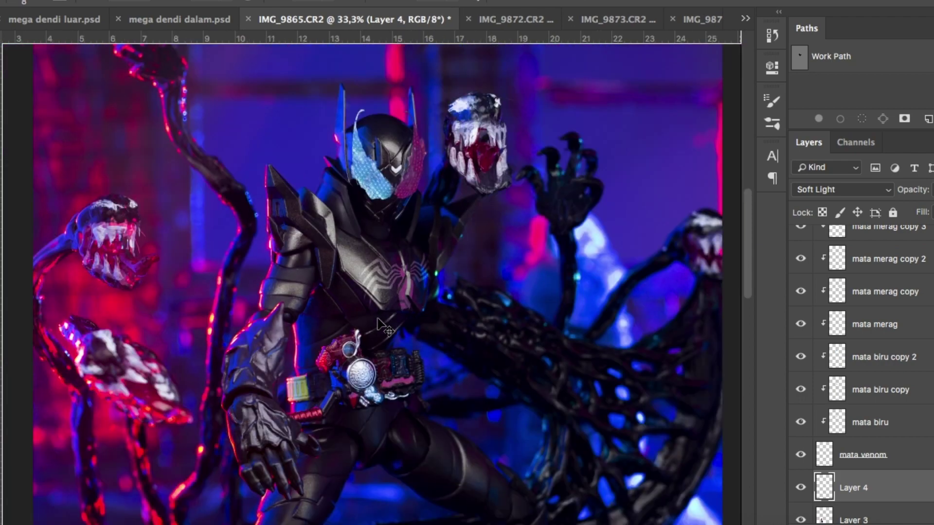
# Create a new layer above mata merag copy 3 and paint soft white strokes over both eyes at brush size 60
pyautogui.hotkey('ctrl', '+')
pyautogui.hotkey('ctrl', '+')
pyautogui.hotkey('ctrl', '+')
pyautogui.scroll(2, 872, 359)
pyautogui.click(890, 283)
pyautogui.hotkey('ctrl', 'shift', 'alt', 'n')
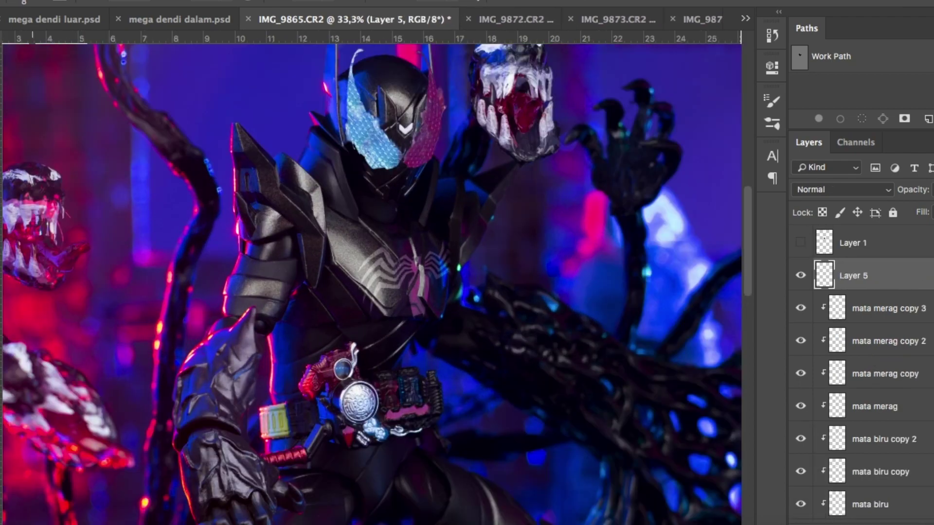
pyautogui.moveTo(387, 160); pyautogui.dragTo(358, 120)
pyautogui.hotkey('ctrl', 'z')
pyautogui.click(46, 4)
pyautogui.click(66, 173)
pyautogui.moveTo(392, 154)
pyautogui.mouseDown()
pyautogui.moveTo(362, 130)
pyautogui.moveTo(373, 164)
pyautogui.moveTo(424, 142)
pyautogui.moveTo(428, 150)
pyautogui.moveTo(440, 98)
pyautogui.mouseUp()
# Set the eye-glow layer's blend mode to Overlay and check the glow at different zoom levels
pyautogui.click(856, 190)
pyautogui.click(822, 358)
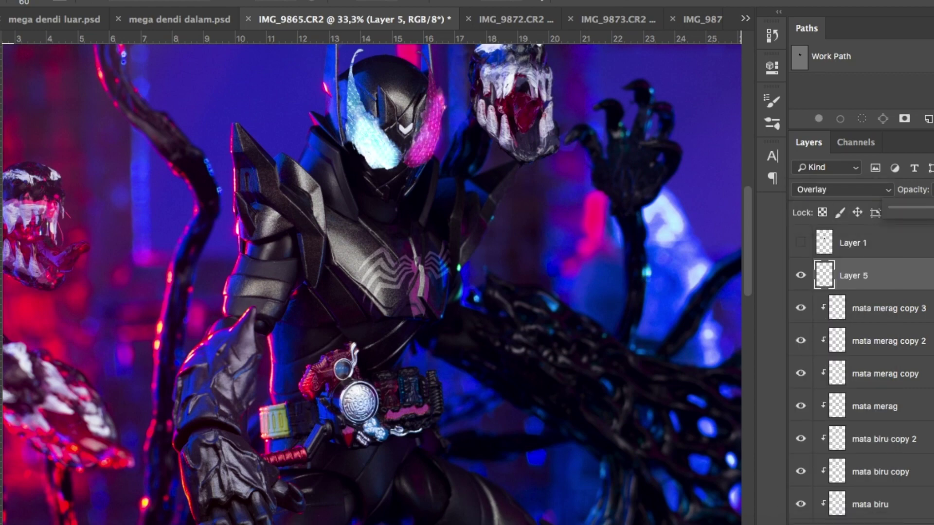
pyautogui.press('super+minus')
pyautogui.press('super+minus')
pyautogui.press('super+minus')
pyautogui.press('super+plus')
pyautogui.press('super+plus')
pyautogui.press('super+plus')
pyautogui.hotkey('ctrl', '+')
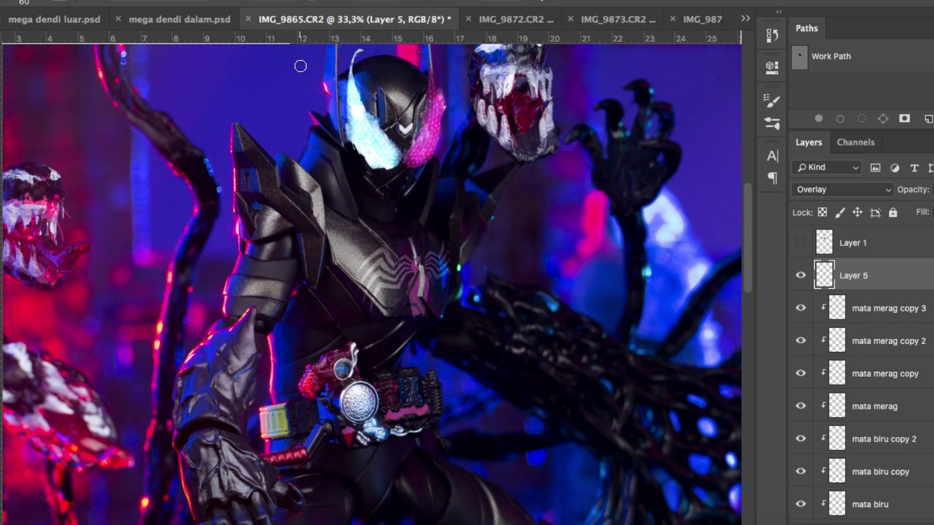
# Compare the eyes with and without the Overlay glow and delete the glow layer
pyautogui.click(801, 284)
pyautogui.click(801, 284)
pyautogui.press('BackSpace')
# On a new layer, dab soft white light dots in the honeycomb cells of the blue eye at brush size 20
pyautogui.press('super+shift+alt+n')
pyautogui.press('super+plus')
pyautogui.press('super+plus')
pyautogui.press('super+plus')
pyautogui.press('super+plus')
pyautogui.scroll(10, 288, 188)
pyautogui.press('[')
pyautogui.press('[')
pyautogui.press('[')
pyautogui.press('[')
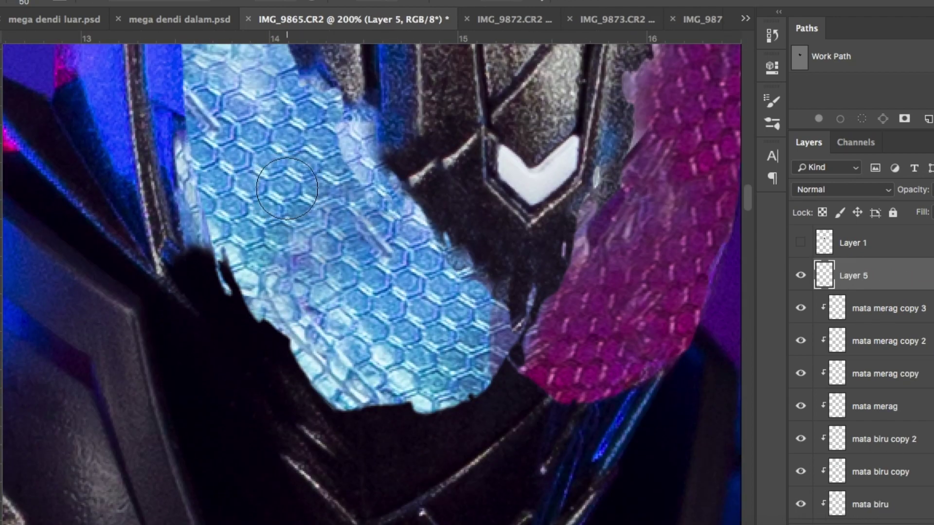
pyautogui.click(286, 188)
pyautogui.click(284, 187)
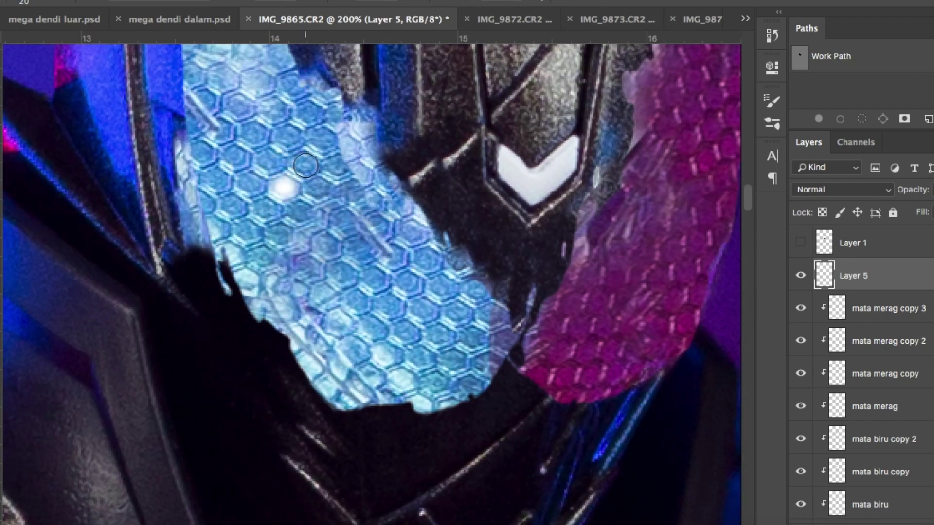
pyautogui.click(305, 165)
pyautogui.click(317, 187)
pyautogui.click(343, 222)
pyautogui.click(375, 229)
pyautogui.click(362, 251)
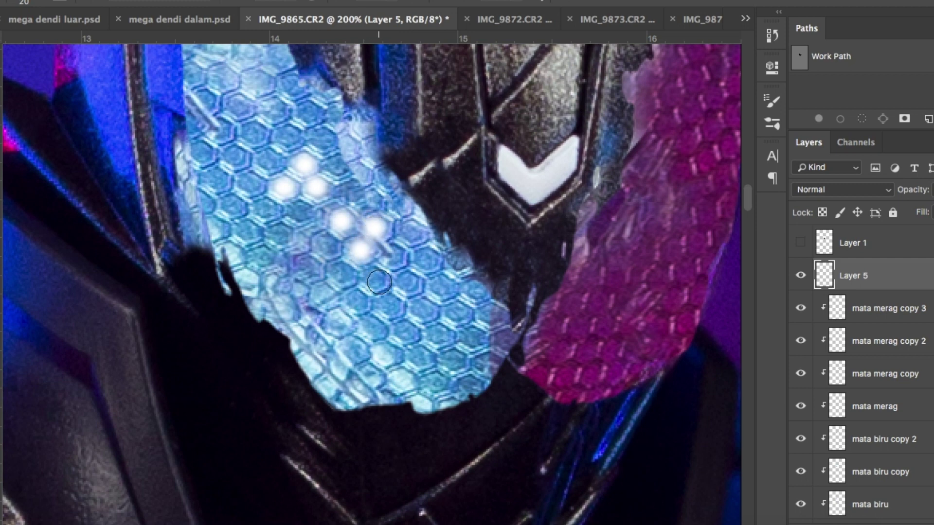
# Continue the white light dots down the honeycomb cells in the lower part of the blue eye
pyautogui.click(377, 281)
pyautogui.click(407, 284)
pyautogui.click(420, 310)
pyautogui.click(384, 308)
pyautogui.click(410, 334)
pyautogui.click(423, 358)
pyautogui.click(438, 337)
# Duplicate the dot layer twice, spreading the copies over the rest of the blue eye, and merge them into Layer 5
pyautogui.hotkey('ctrl', 'j')
pyautogui.moveTo(373, 237); pyautogui.dragTo(340, 256)
pyautogui.press('super+j')
pyautogui.moveTo(344, 292); pyautogui.dragTo(350, 139)
pyautogui.scroll(3, 344, 143)
pyautogui.hscroll(-1, 344, 143)
pyautogui.hotkey('ctrl', 'e')
pyautogui.hotkey('ctrl', 'e')
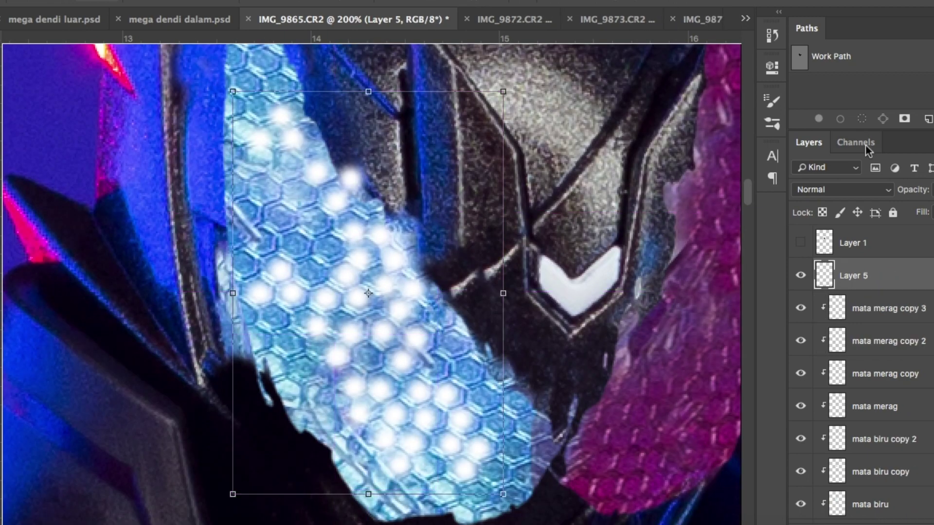
# Try the Overlay blend mode on the merged light dots in the blue eye
pyautogui.click(819, 190)
pyautogui.click(822, 362)
pyautogui.hotkey('ctrl', '-')
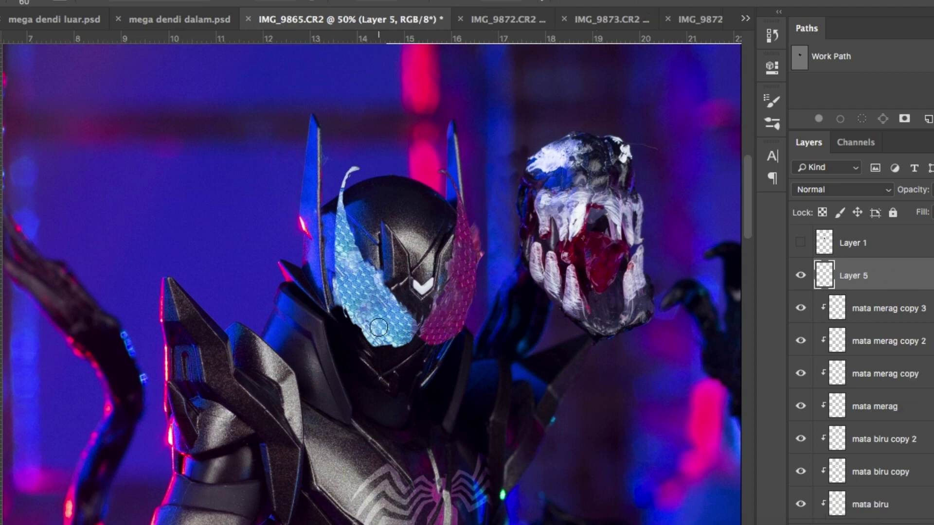
# Paint soft white glows on the upper and lower parts of both eyes on Layer 5 and set it to Overlay
pyautogui.moveTo(405, 332)
pyautogui.mouseDown()
pyautogui.moveTo(388, 311)
pyautogui.moveTo(381, 330)
pyautogui.mouseUp()
pyautogui.moveTo(365, 281)
pyautogui.mouseDown()
pyautogui.moveTo(349, 276)
pyautogui.moveTo(343, 210)
pyautogui.mouseUp()
pyautogui.moveTo(465, 218); pyautogui.dragTo(457, 305)
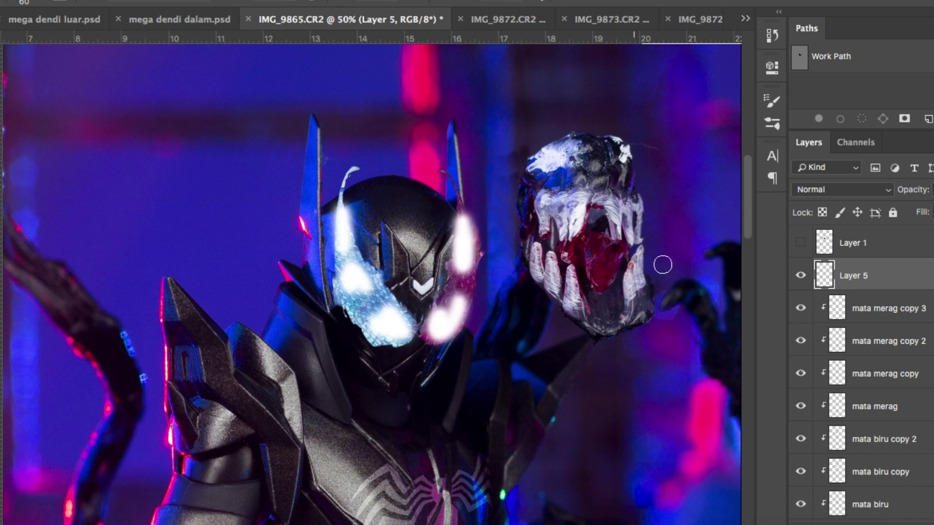
pyautogui.click(827, 190)
pyautogui.click(814, 361)
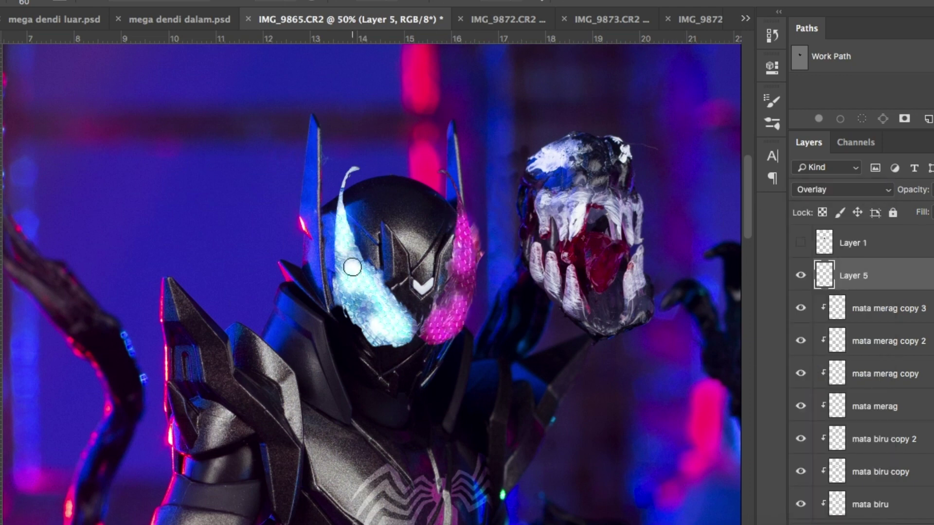
# Reduce the fill of the Overlay glow on Layer 5 and delete the layer
pyautogui.click(933, 212)
pyautogui.moveTo(933, 231); pyautogui.dragTo(931, 232)
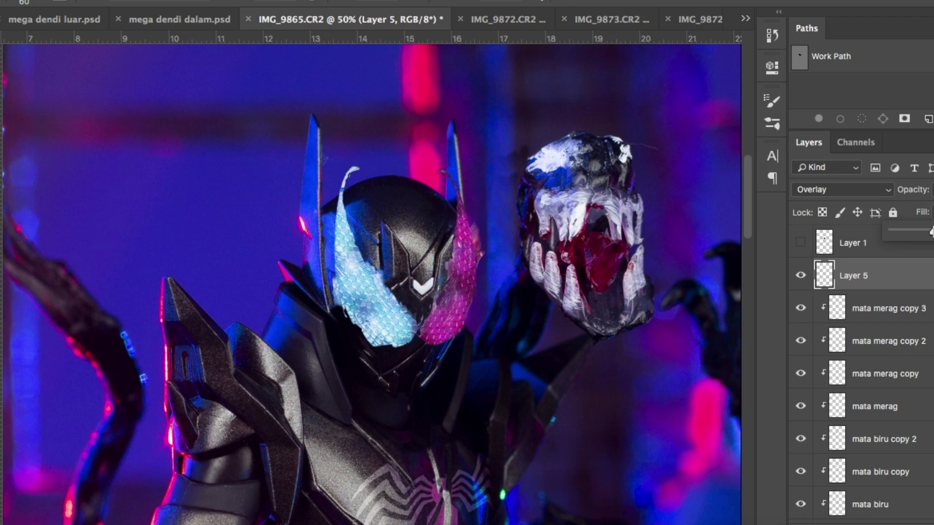
pyautogui.press('super+minus')
pyautogui.press('super+minus')
pyautogui.press('super+minus')
pyautogui.press('super+minus')
pyautogui.press('BackSpace')
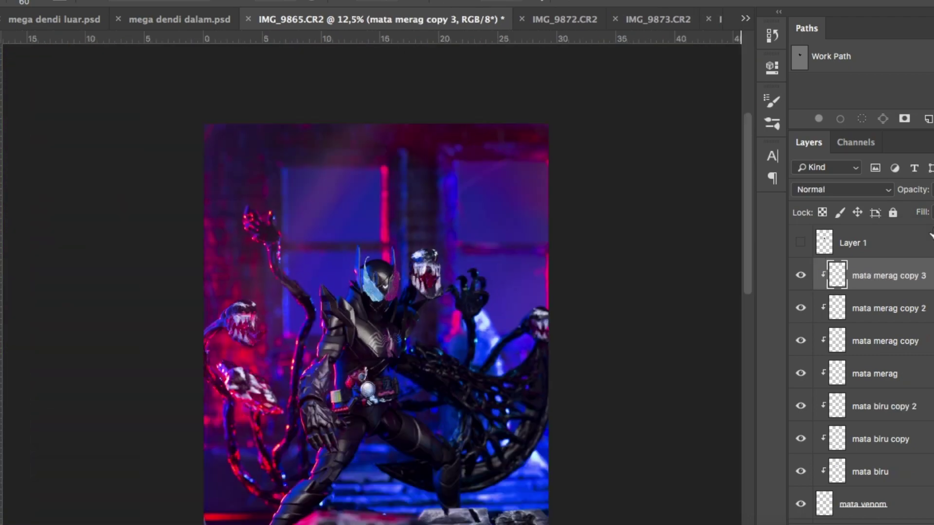
# Brighten the mata venom layer by raising its Curves
pyautogui.press('super+plus')
pyautogui.scroll(-3, 911, 368)
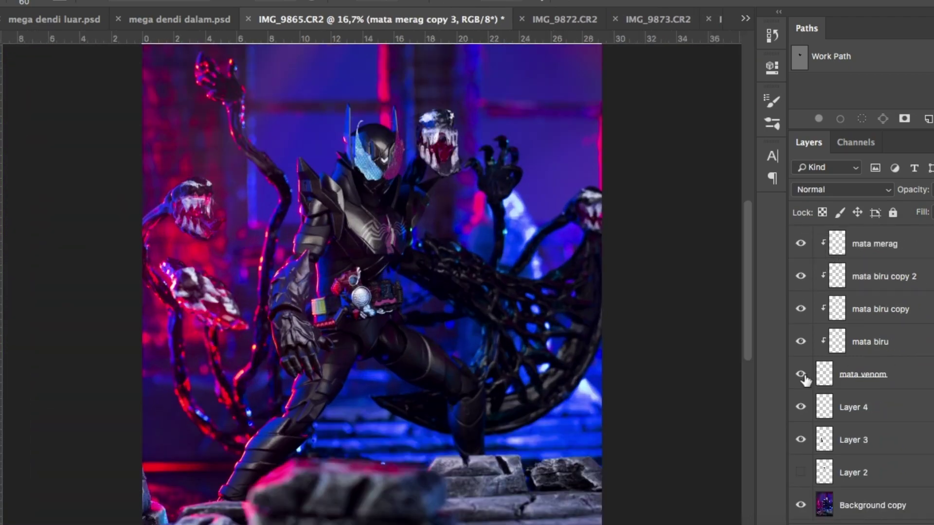
pyautogui.click(875, 378)
pyautogui.hotkey('ctrl', 'm')
pyautogui.moveTo(558, 394); pyautogui.dragTo(558, 329)
pyautogui.click(894, 221)
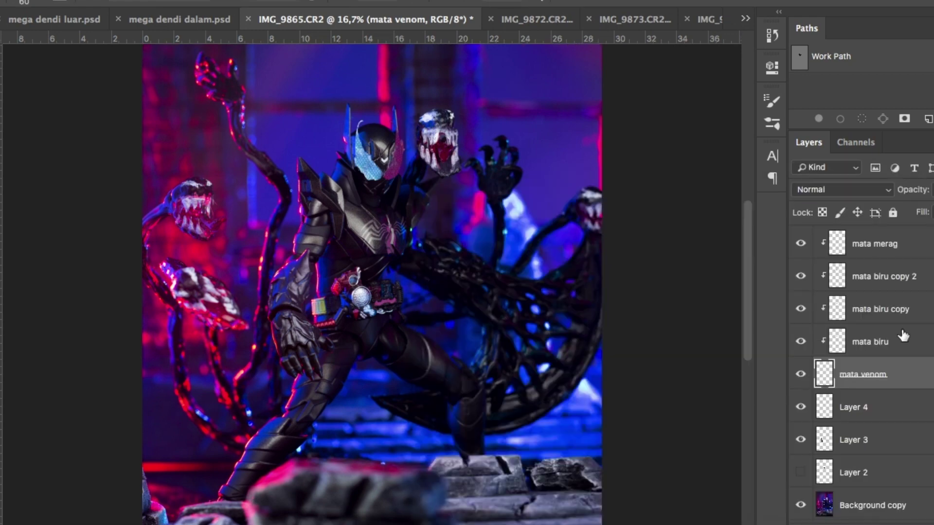
# Merge all the clipped mata merag and mata biru layers down into mata venom and compare the eyes with and without it
pyautogui.scroll(3, 903, 336)
pyautogui.click(890, 275)
pyautogui.press('super+e')
pyautogui.press('super+e')
pyautogui.press('super+e')
pyautogui.press('super+e')
pyautogui.press('super+e')
pyautogui.press('super+e')
pyautogui.press('super+e')
pyautogui.click(801, 275)
pyautogui.click(801, 275)
# Duplicate the merged mata venom layer and brighten the copy by raising its Curves
pyautogui.press('super+m')
pyautogui.click(894, 250)
pyautogui.hotkey('ctrl', 'j')
pyautogui.hotkey('ctrl', 'm')
pyautogui.moveTo(575, 377); pyautogui.dragTo(573, 335)
pyautogui.click(894, 227)
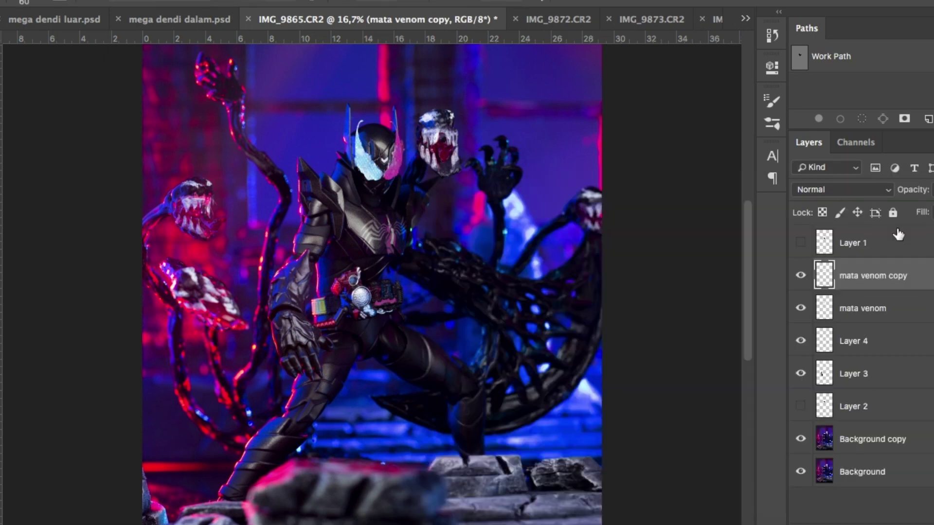
# Duplicate the spider emblem's Layer 4 to strengthen the emblem and toggle Layer 1 for comparison
pyautogui.click(866, 344)
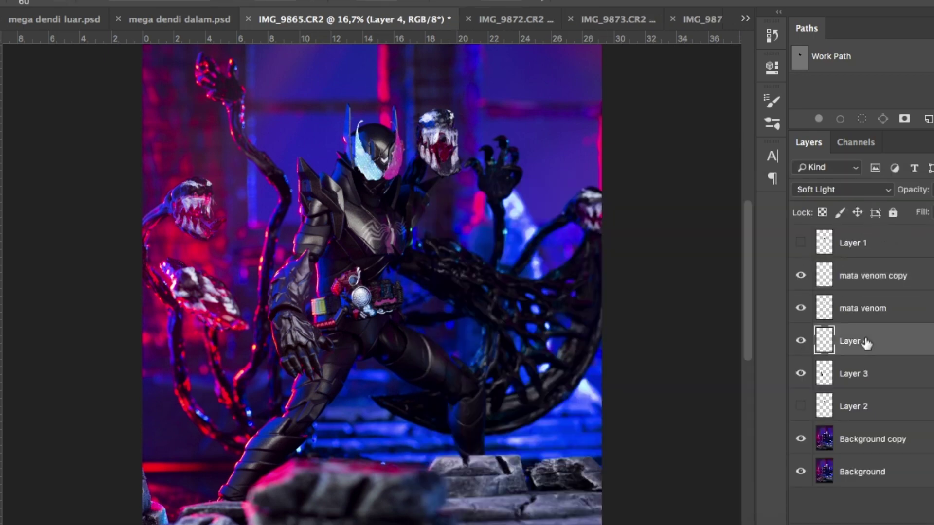
pyautogui.hotkey('ctrl', 'j')
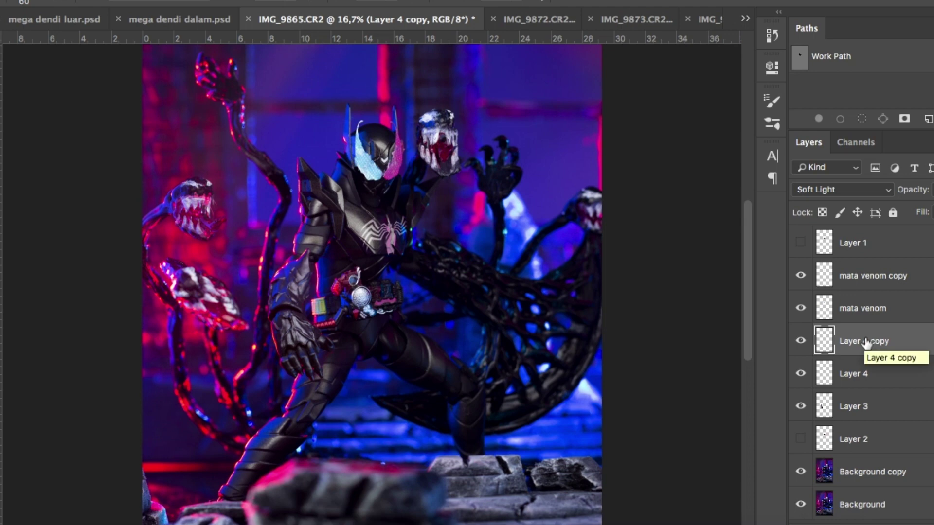
pyautogui.click(801, 243)
pyautogui.click(801, 244)
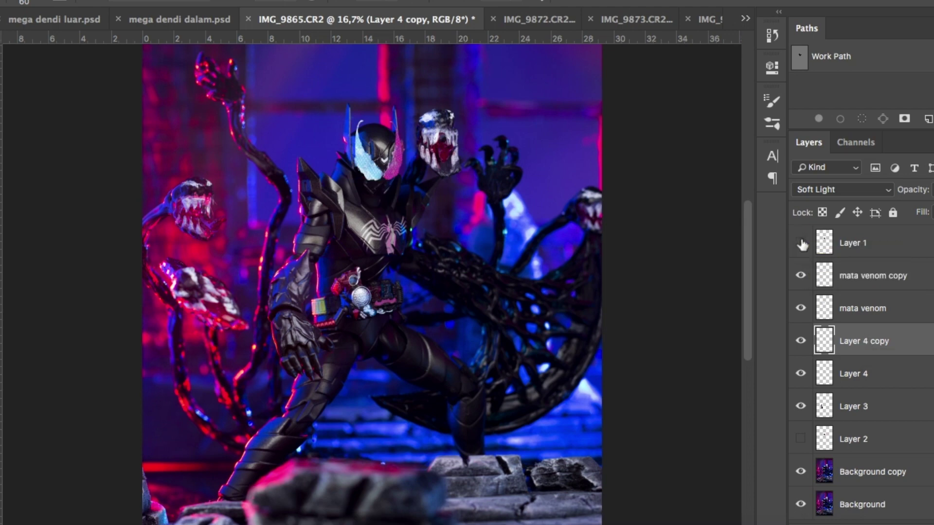